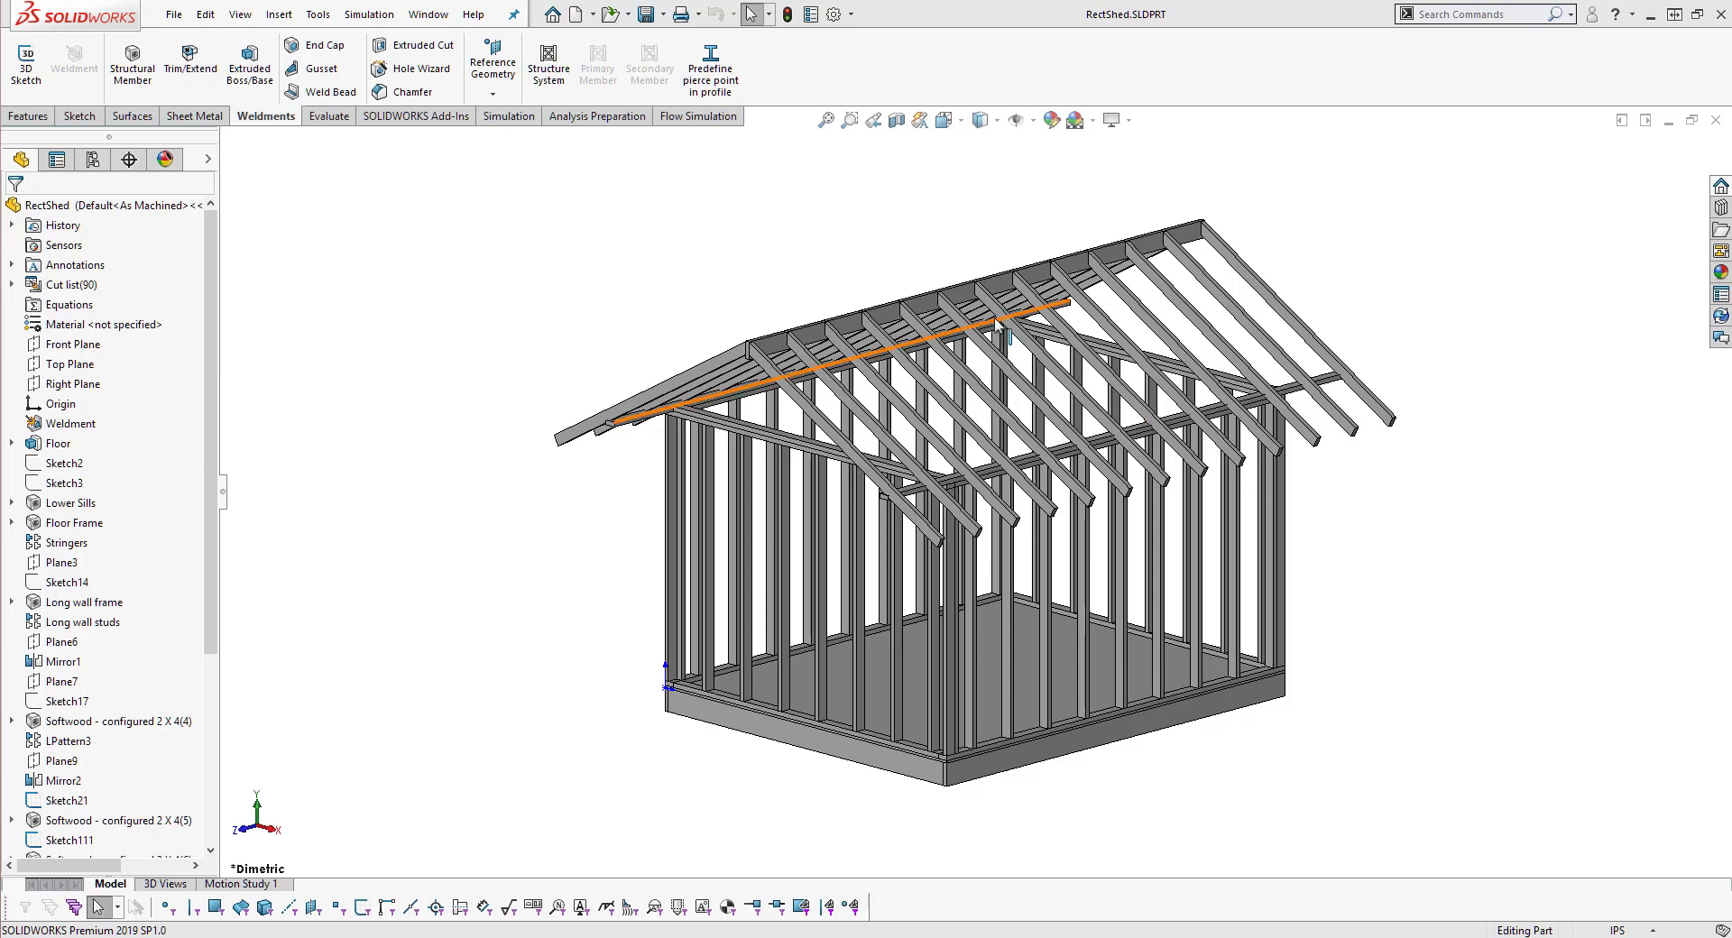
# Create a new assembly from the RectShed part using the Assembly template and place the part at the origin.
pyautogui.click(593, 15)
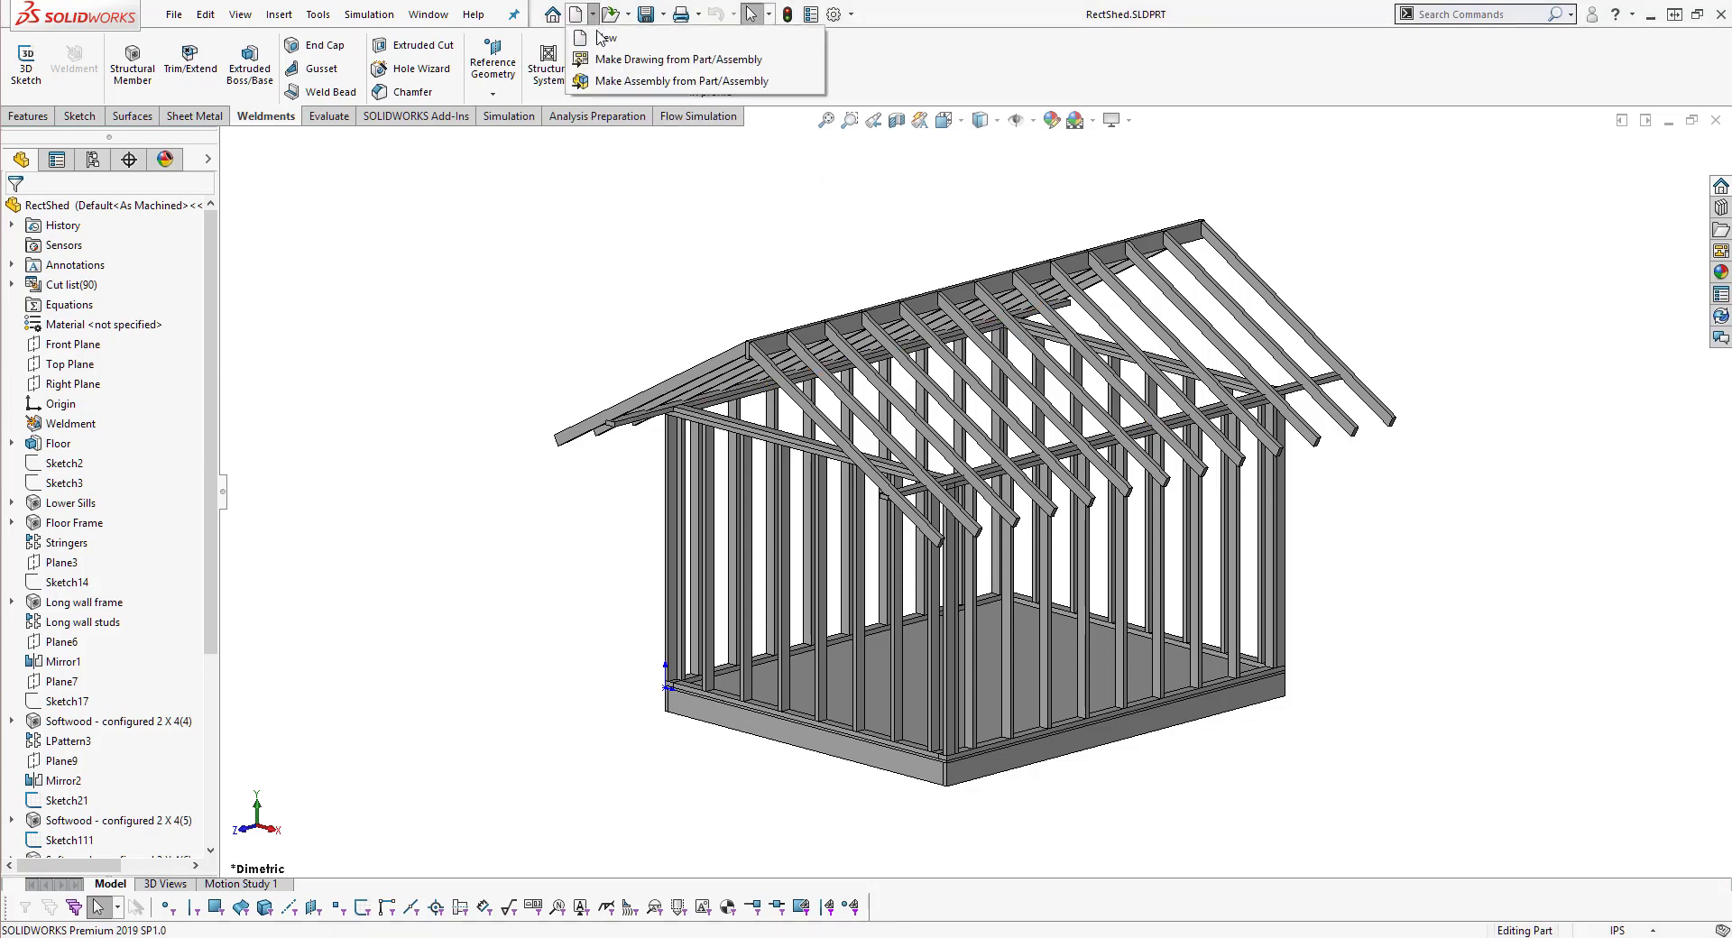
pyautogui.click(632, 81)
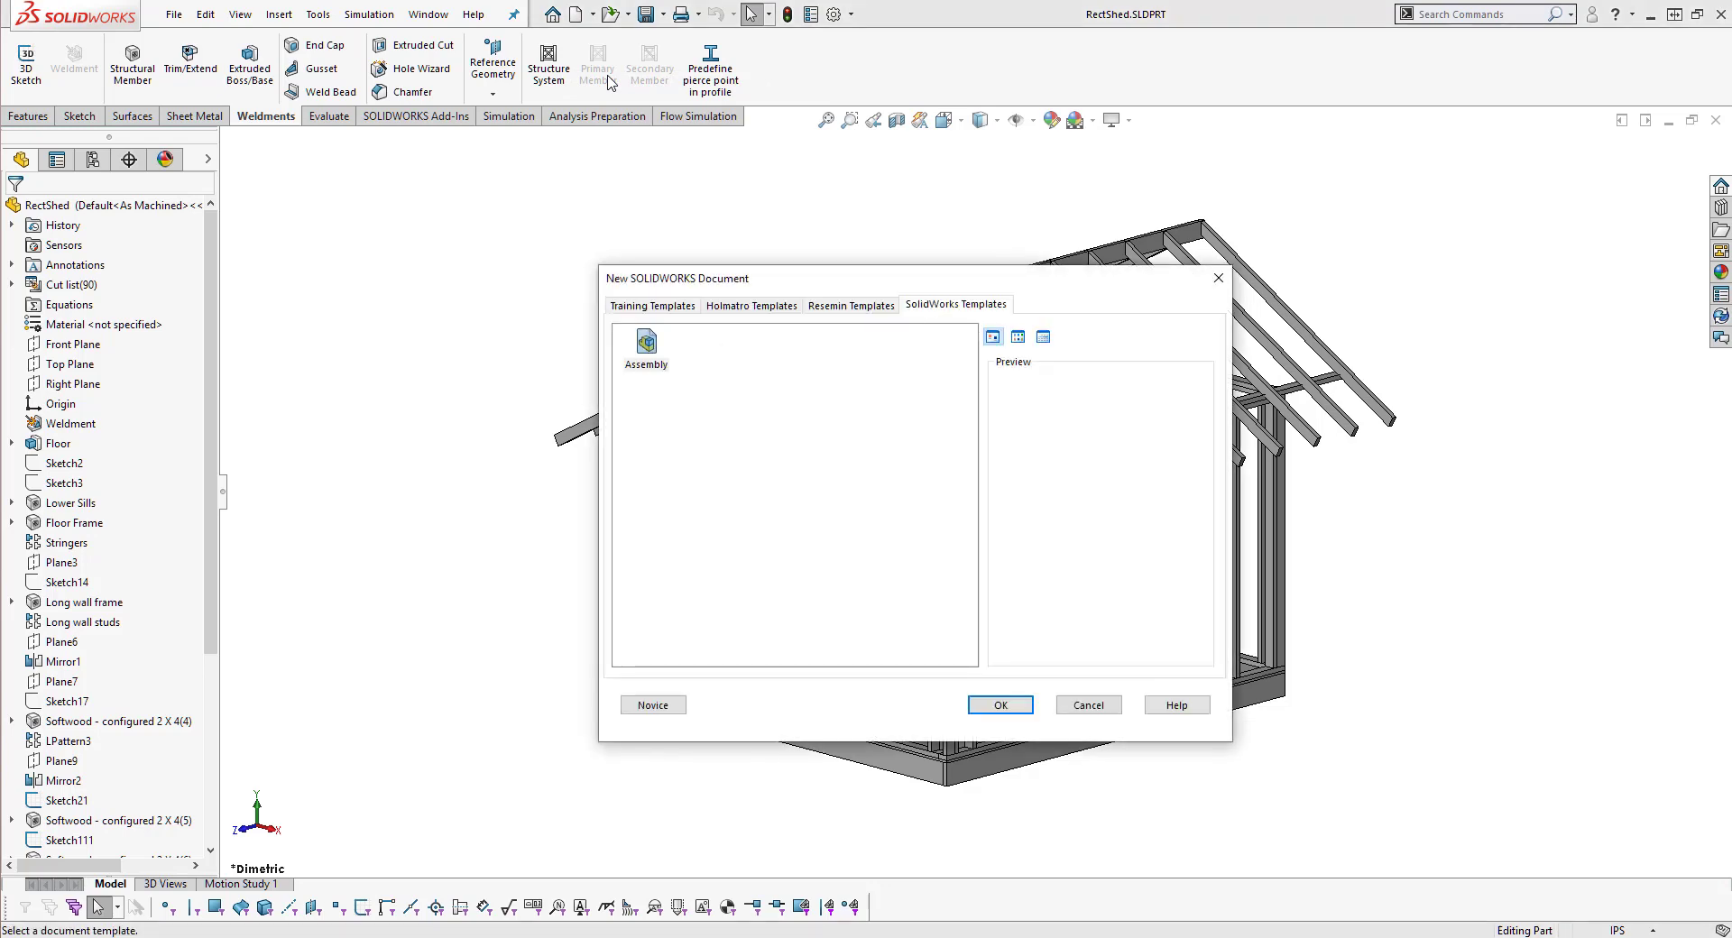
pyautogui.click(1000, 706)
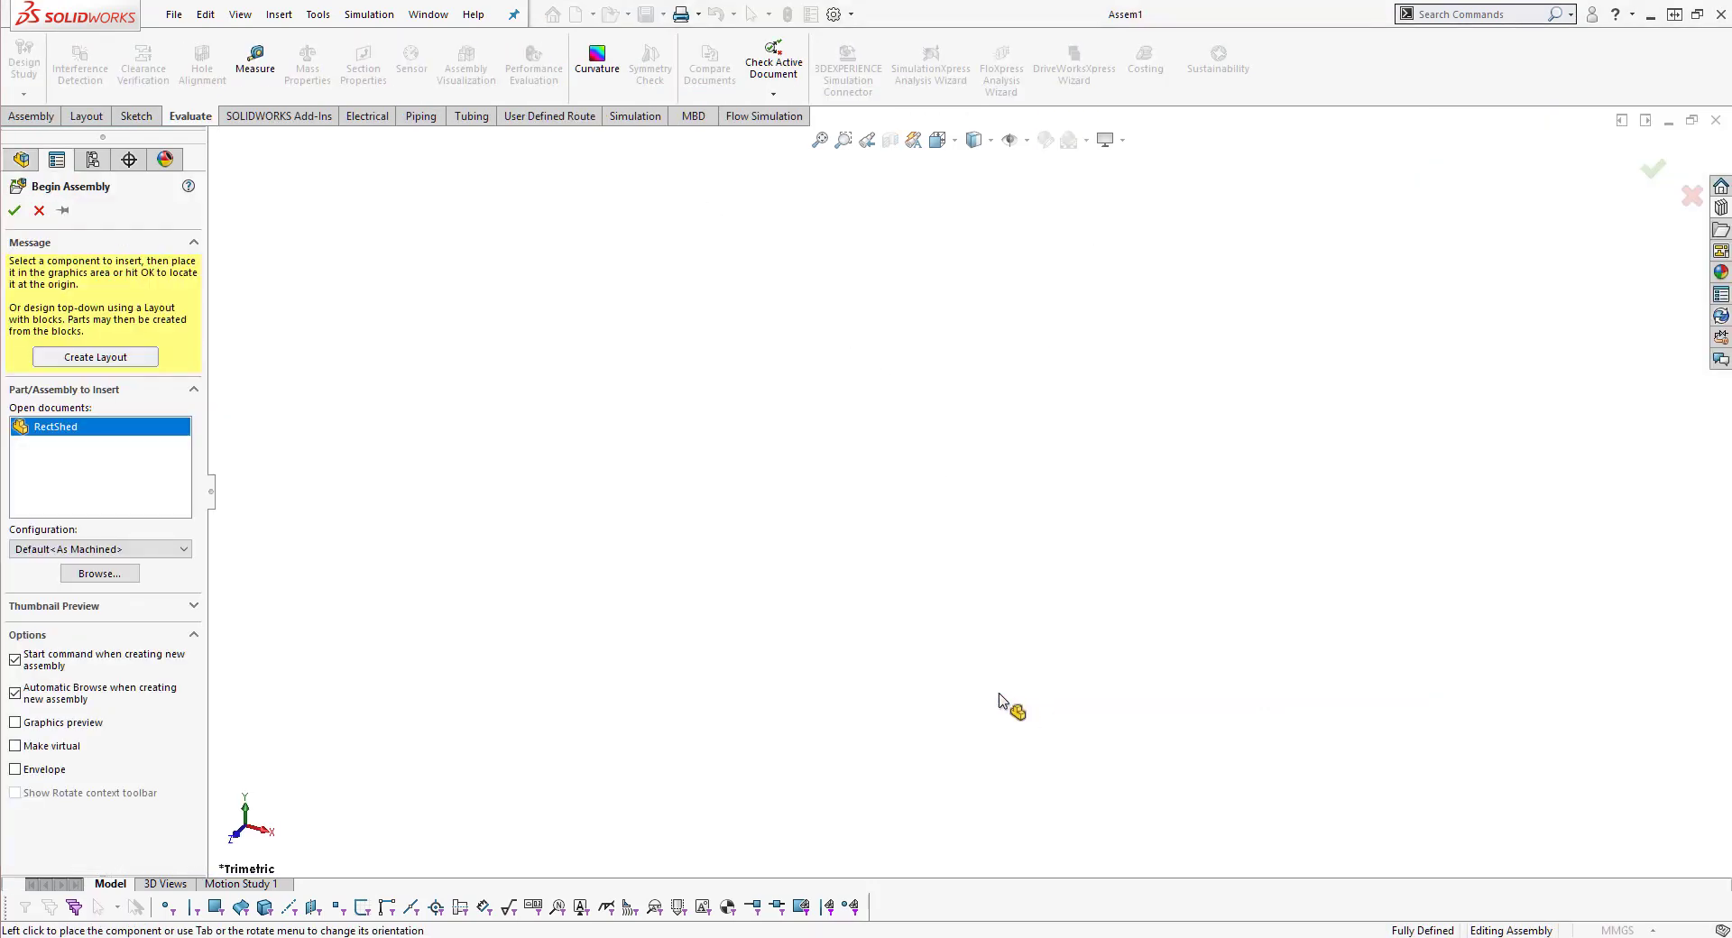
pyautogui.click(16, 210)
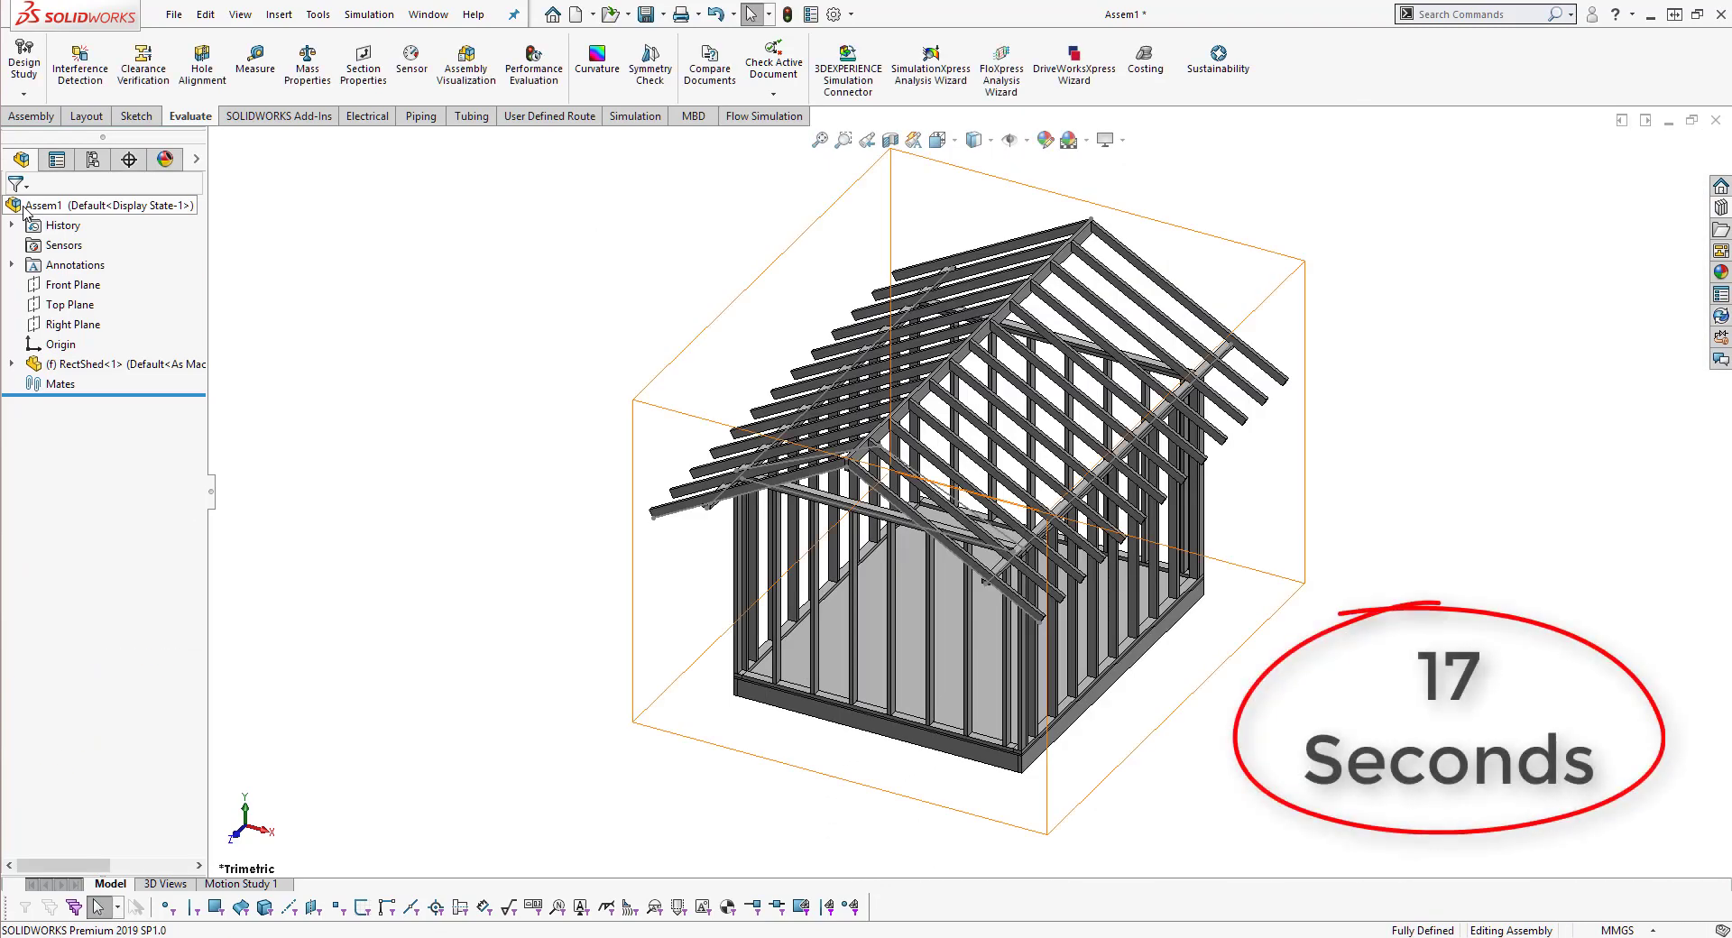
# Run Interference Detection on the whole assembly and go through the list of interferences to its end.
pyautogui.click(81, 72)
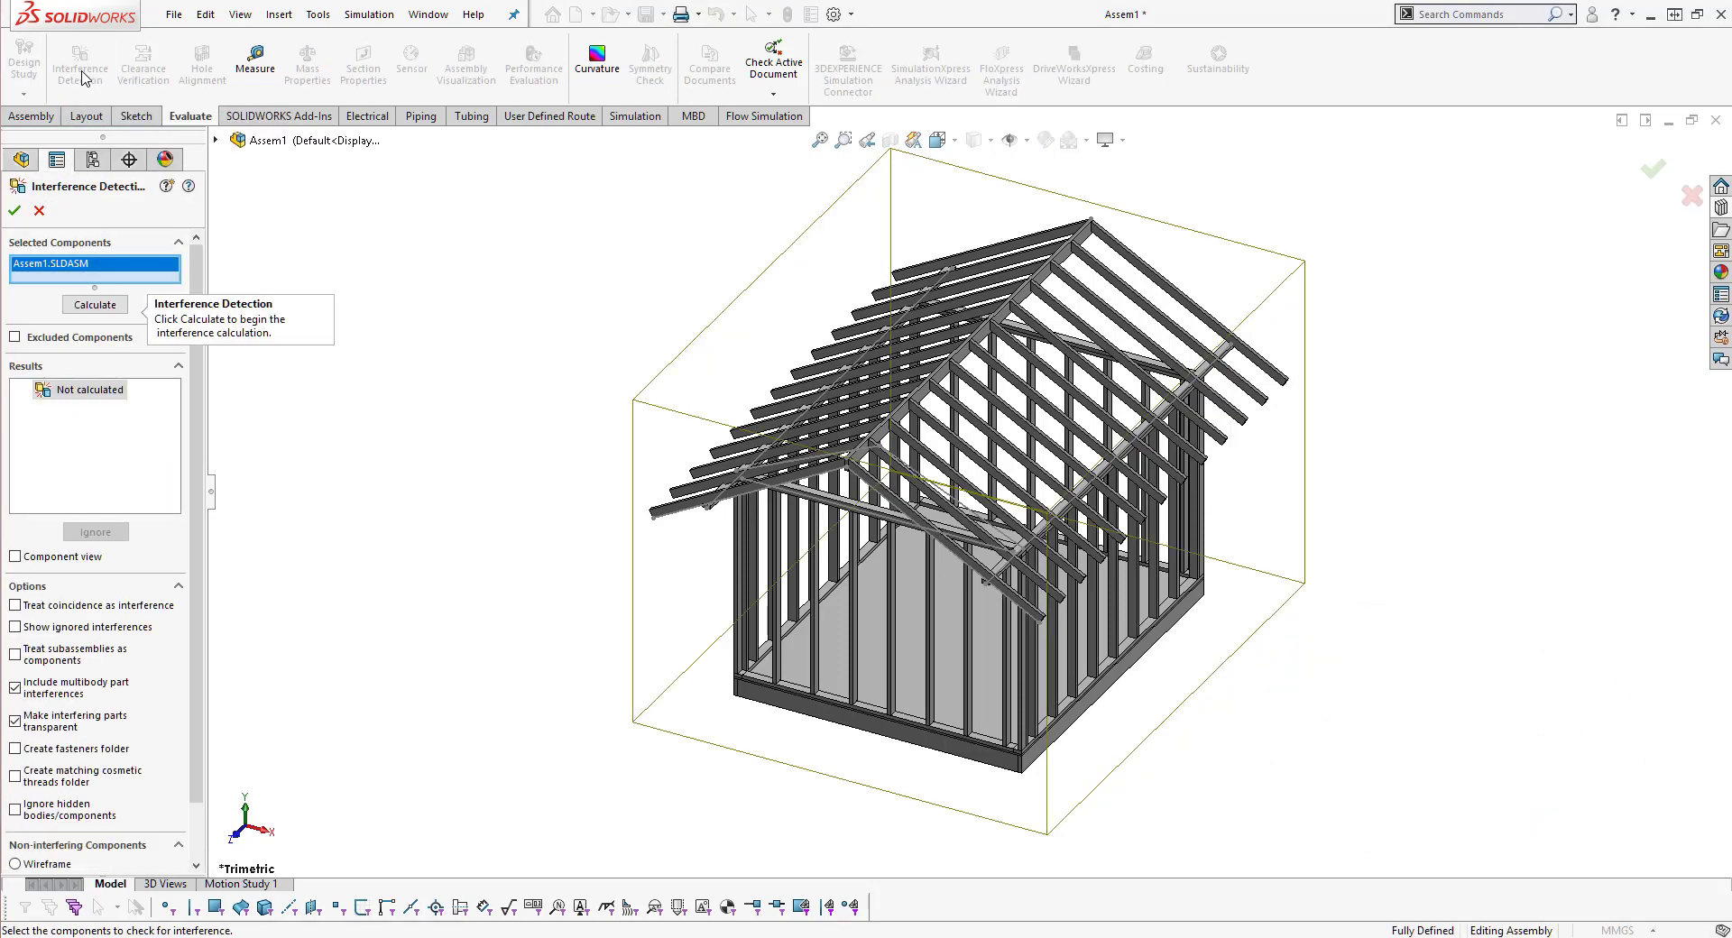
pyautogui.click(96, 304)
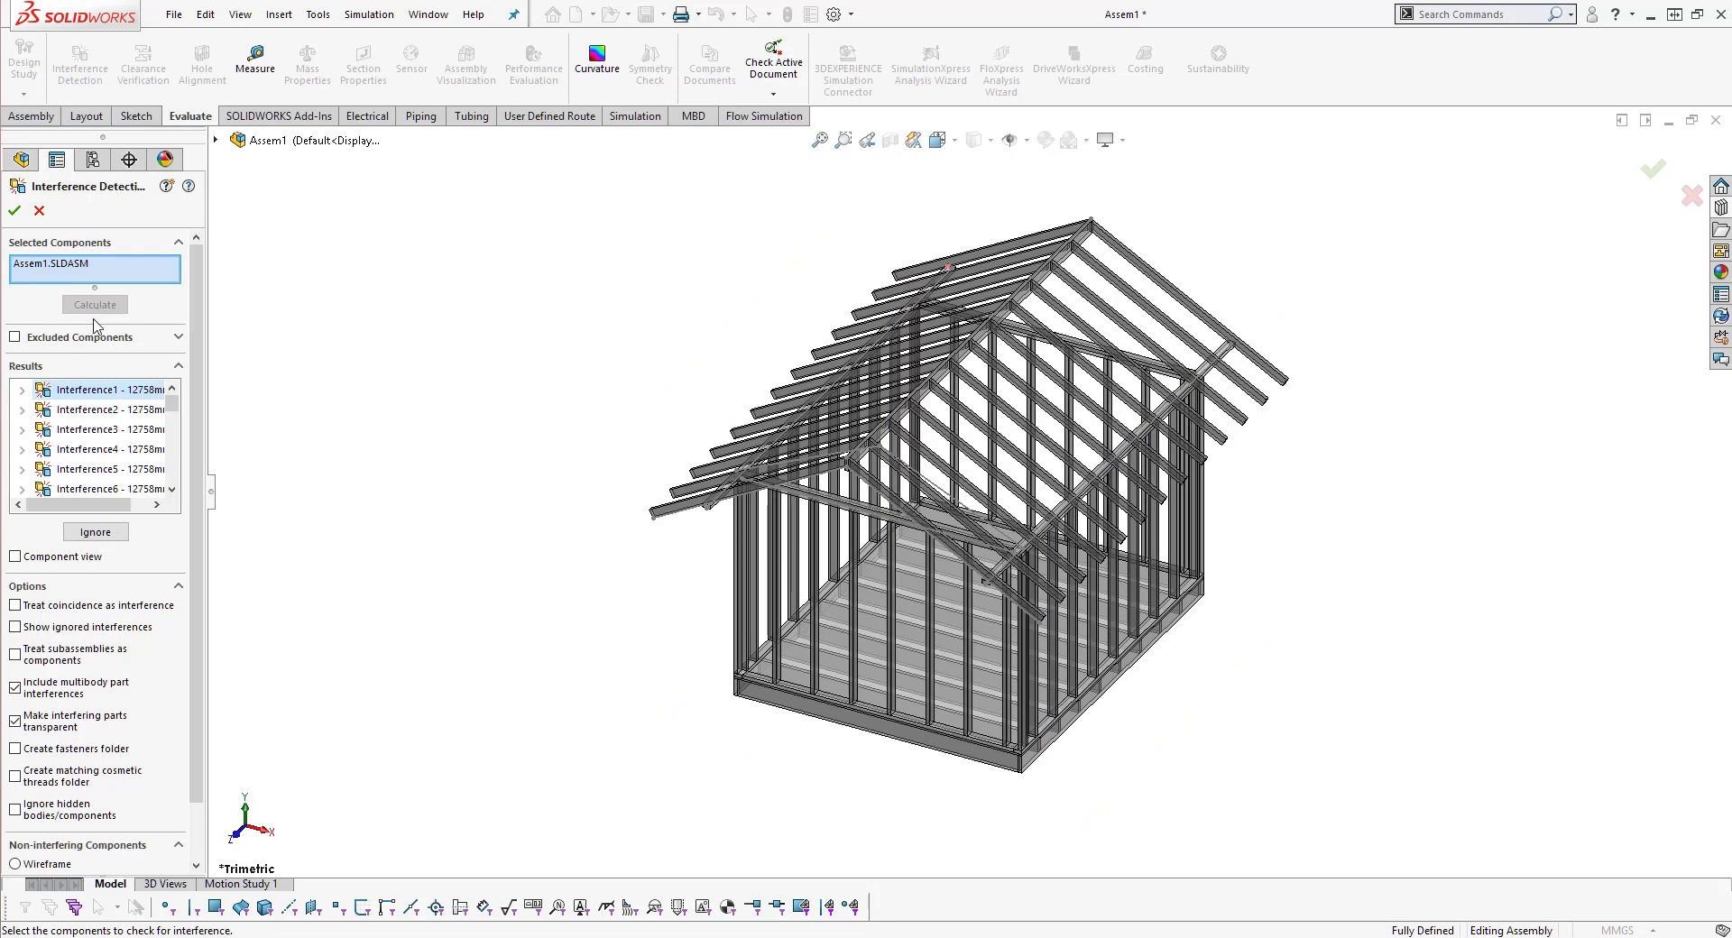
pyautogui.scroll(-7, 111, 470)
pyautogui.keyDown('shift'); pyautogui.click(111, 469); pyautogui.keyUp('shift')
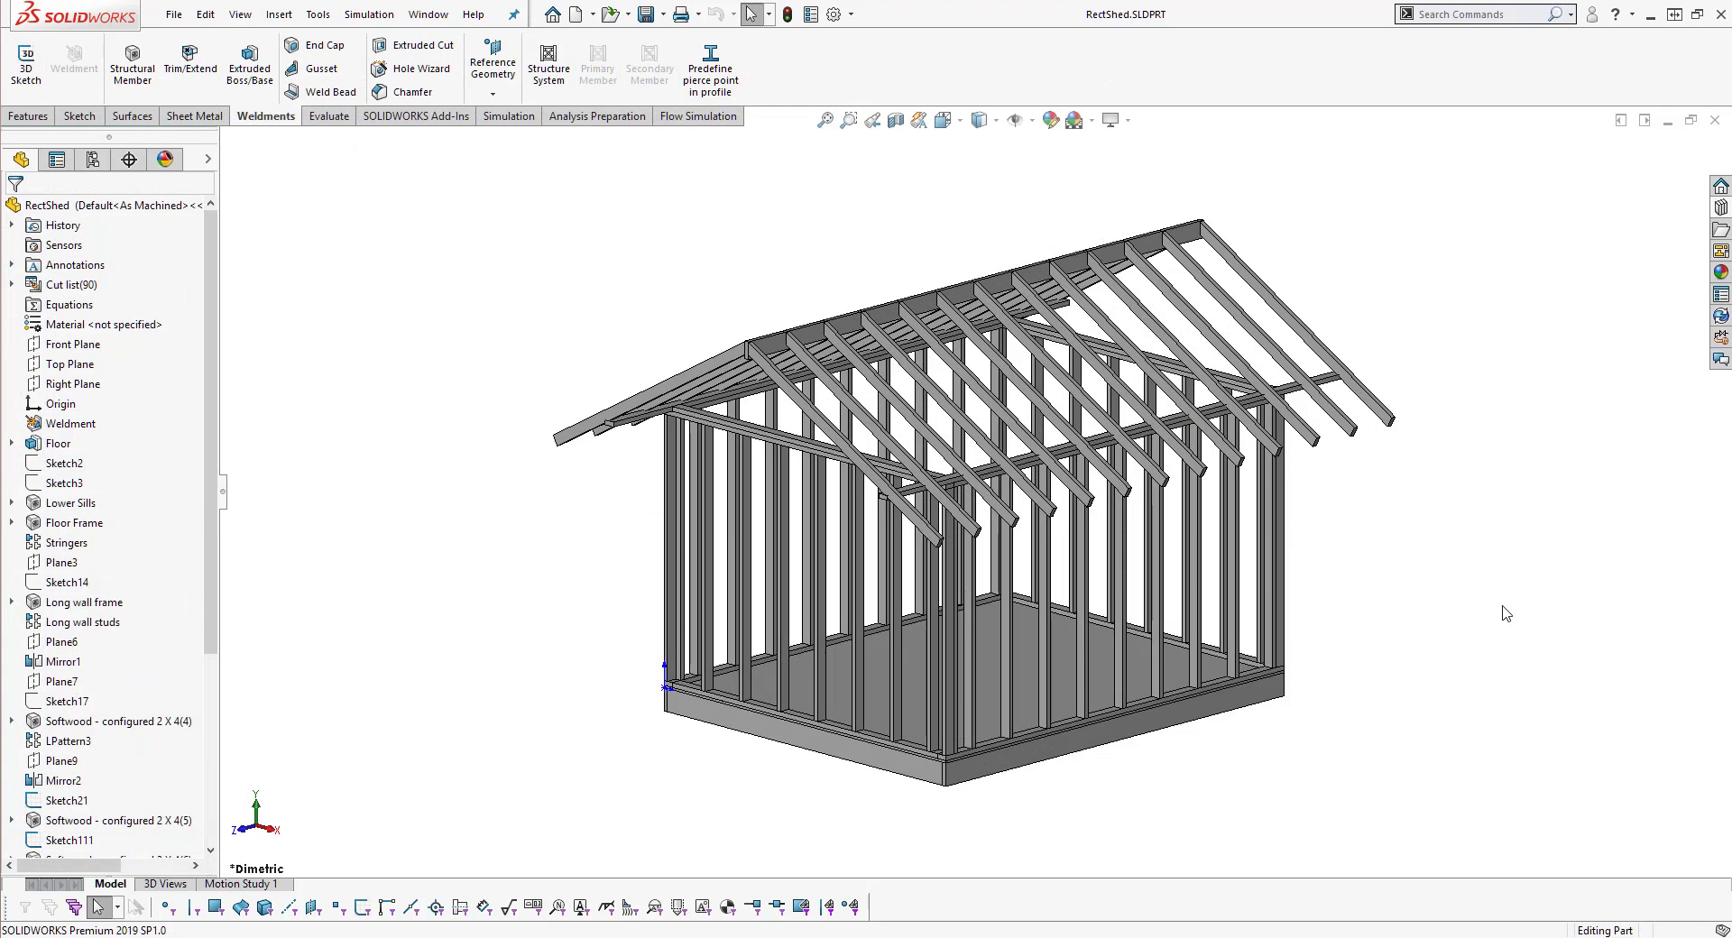
# Return to the RectShed part, run Interference Detection on its bodies and go through the resulting list.
pyautogui.click(325, 117)
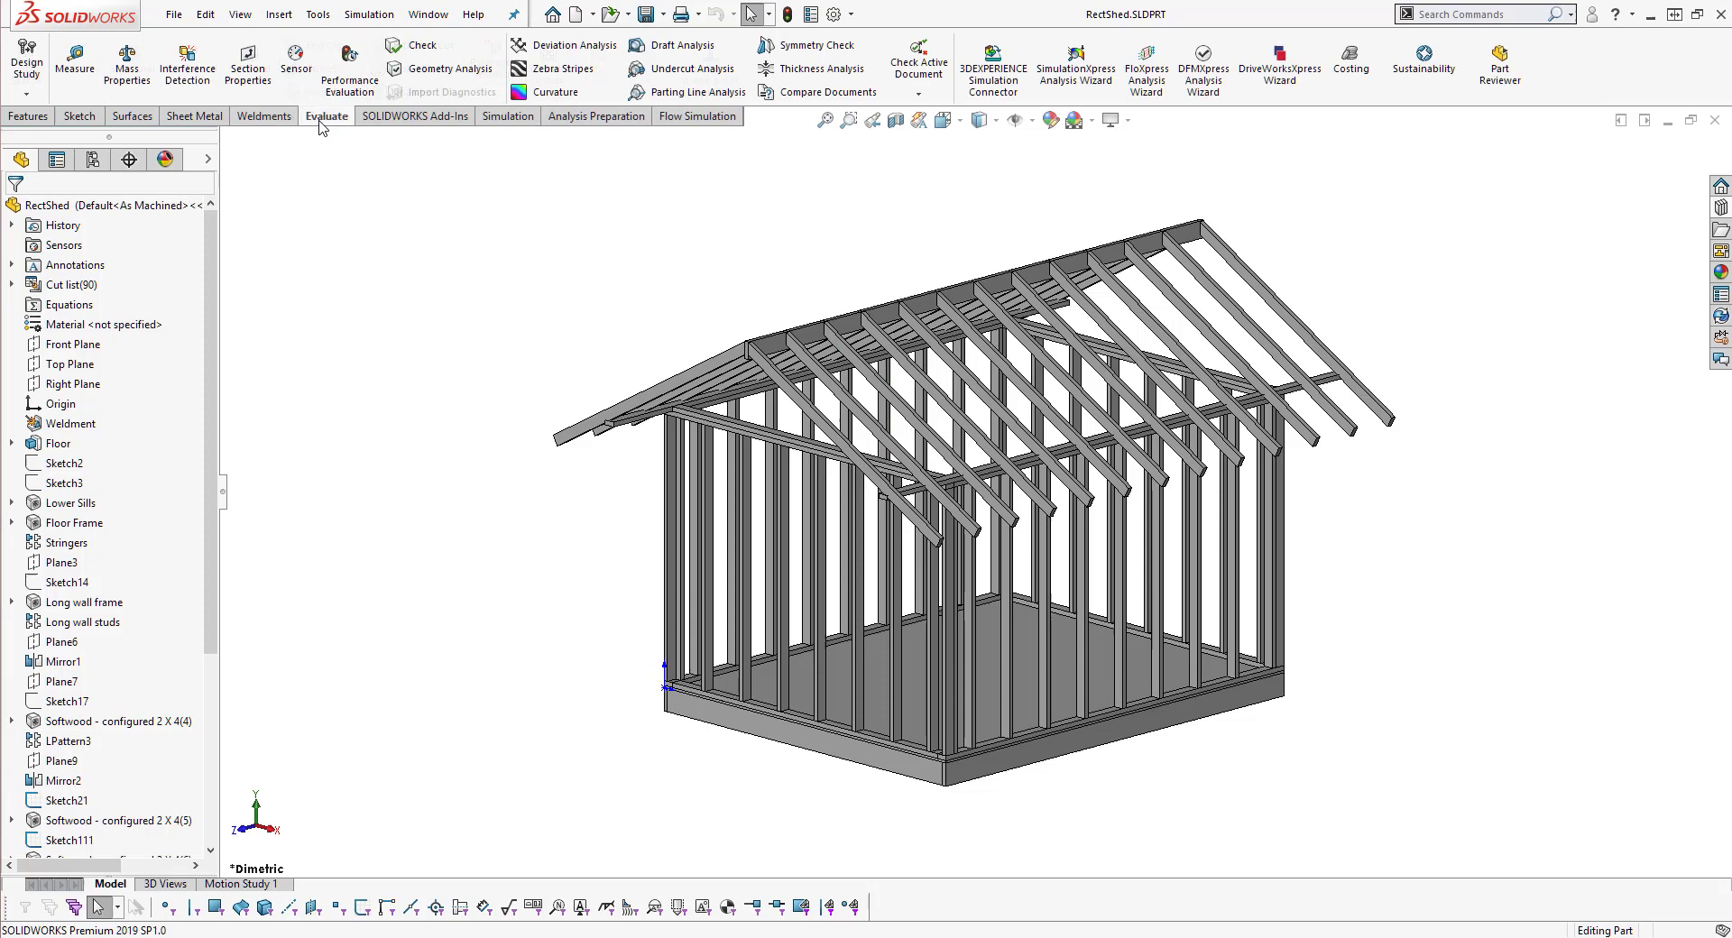
pyautogui.click(188, 68)
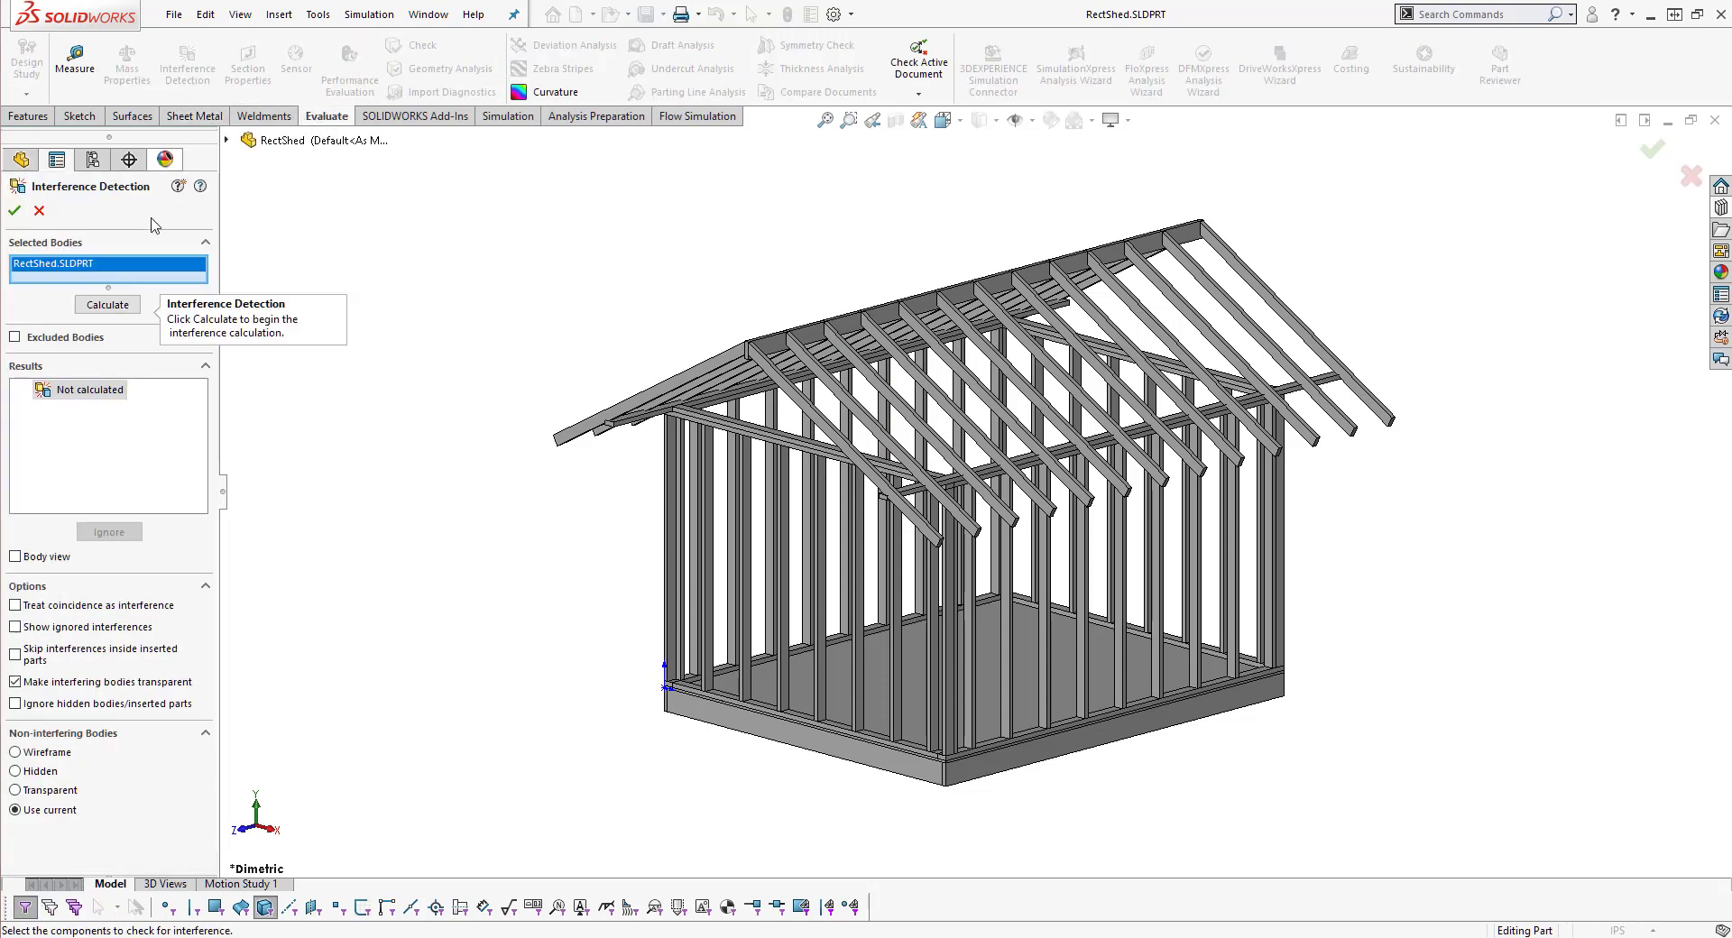
pyautogui.click(107, 305)
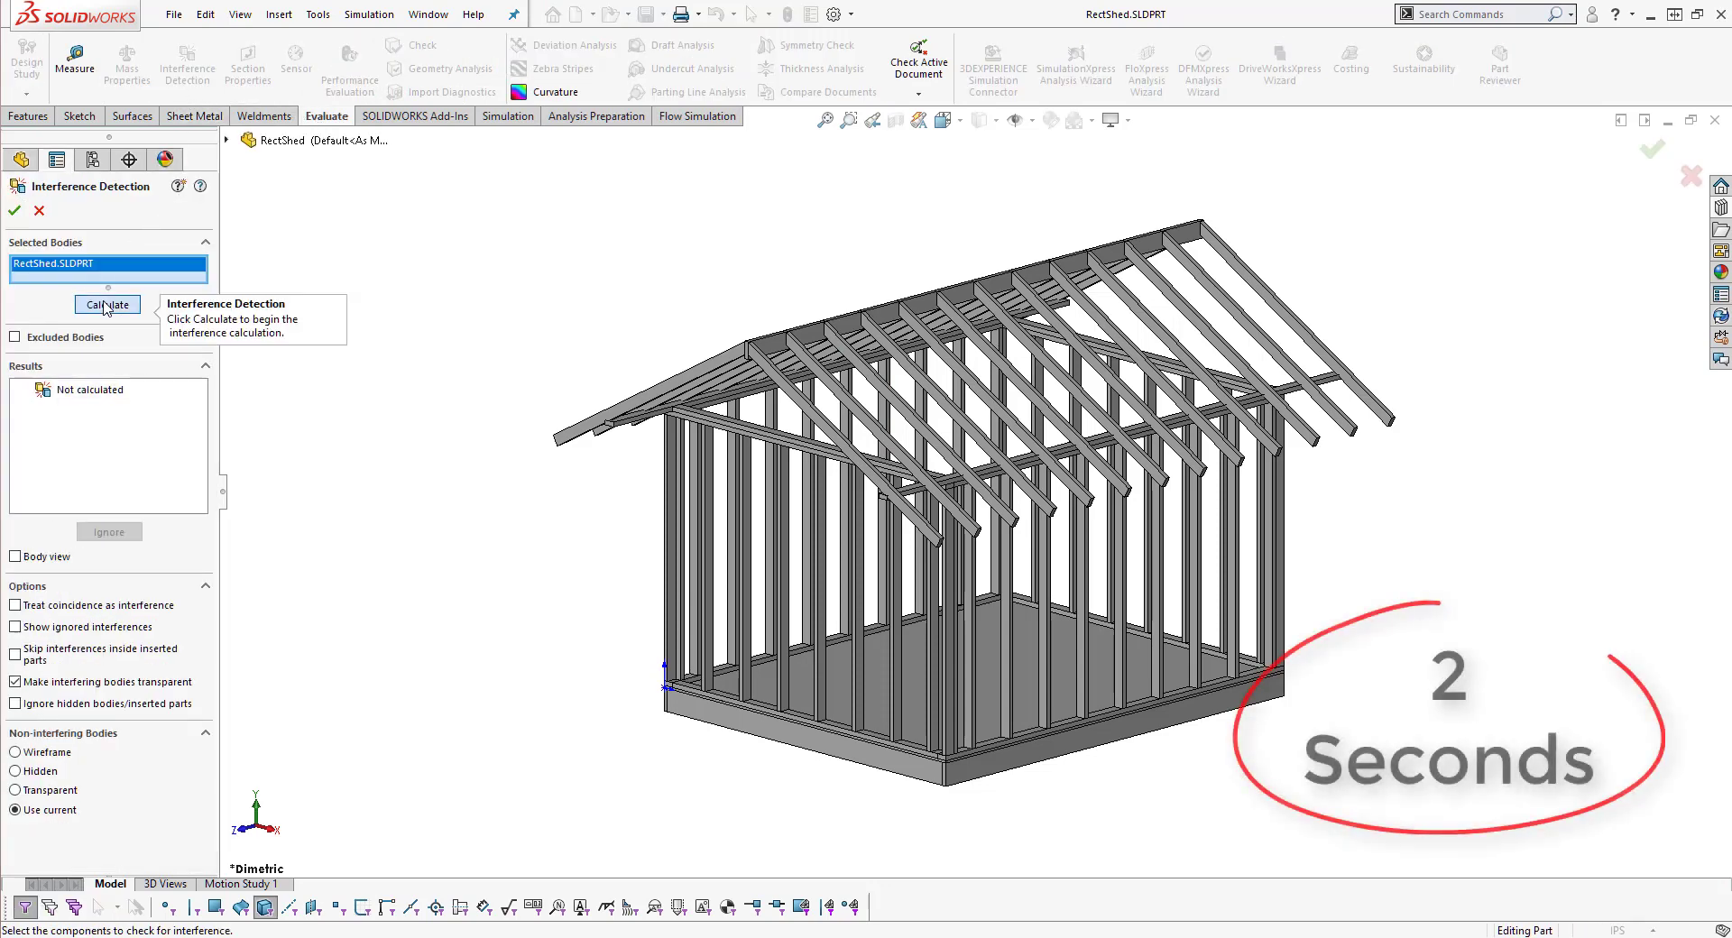
pyautogui.scroll(-7, 135, 408)
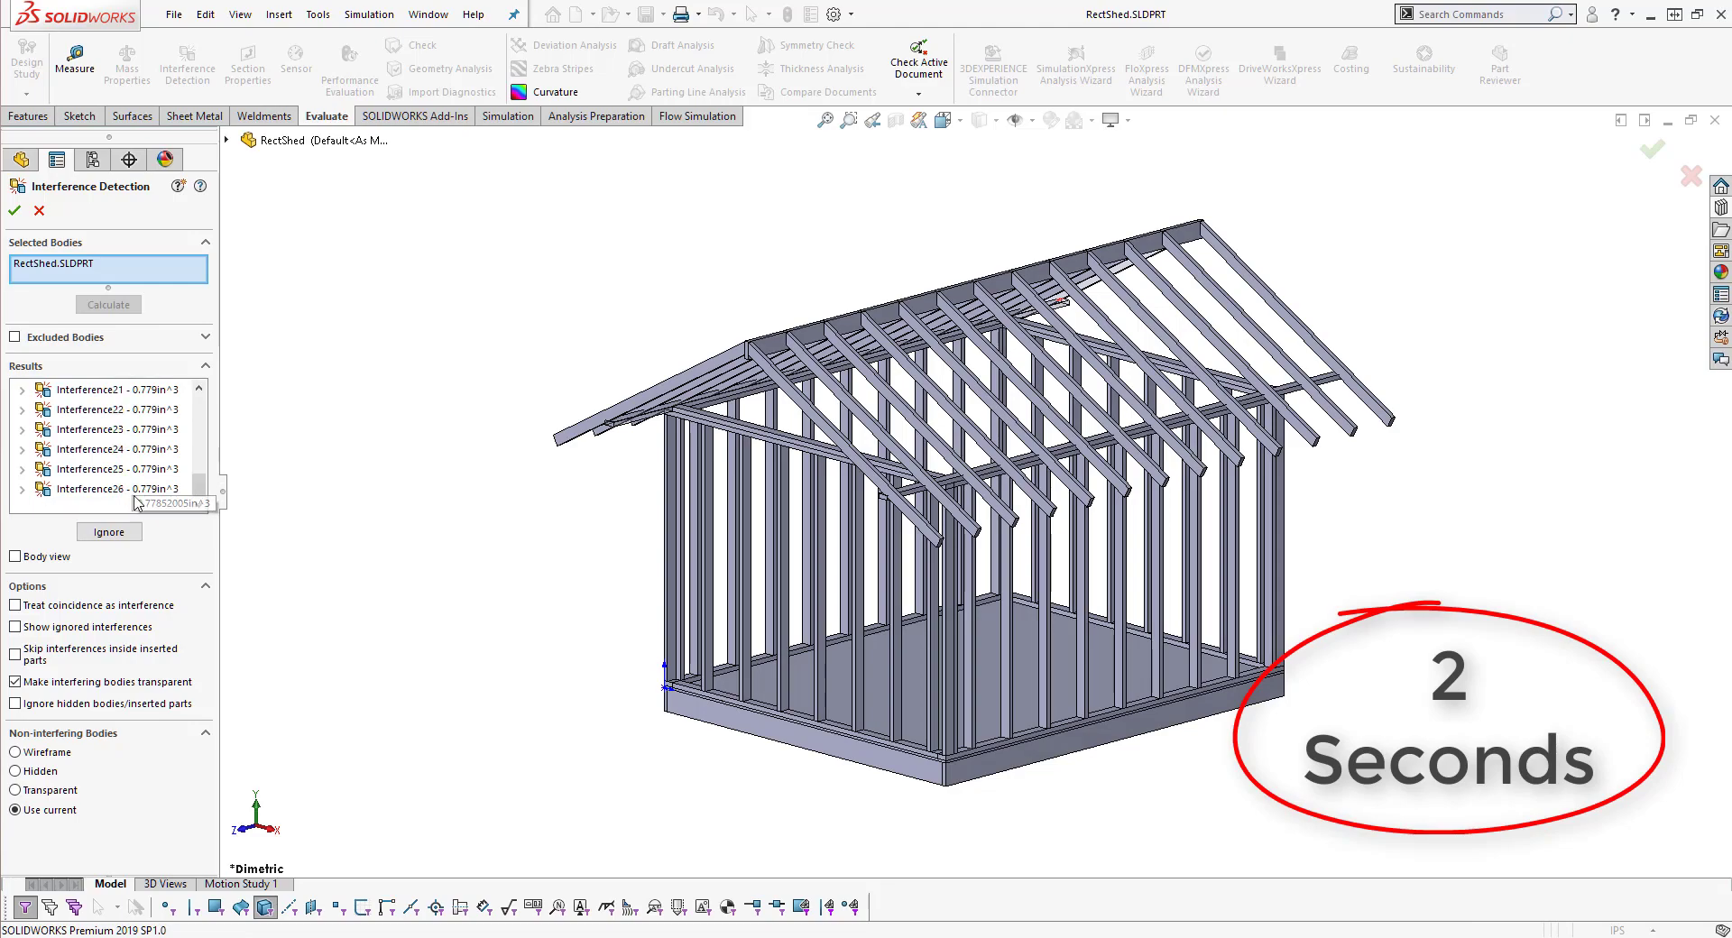
pyautogui.keyDown('shift'); pyautogui.click(134, 491); pyautogui.keyUp('shift')
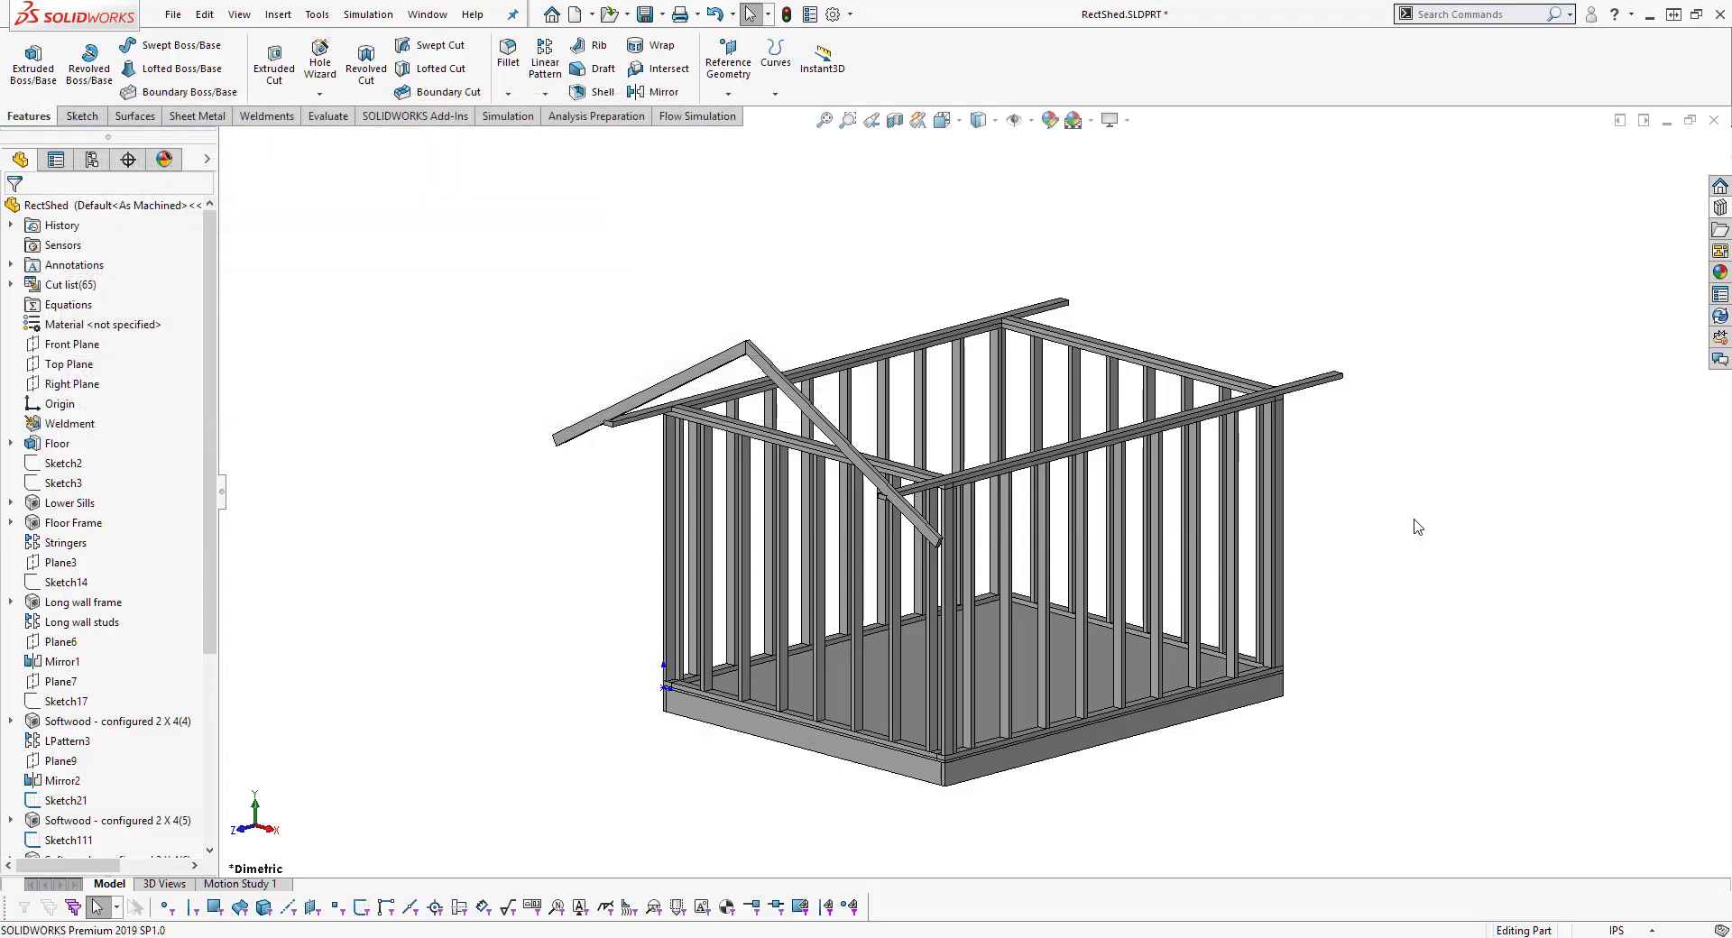
# Start an Offset Face chamfer on the top plate's long upper outer edge beside the rafter and enable partial edge parameters.
pyautogui.press('m')
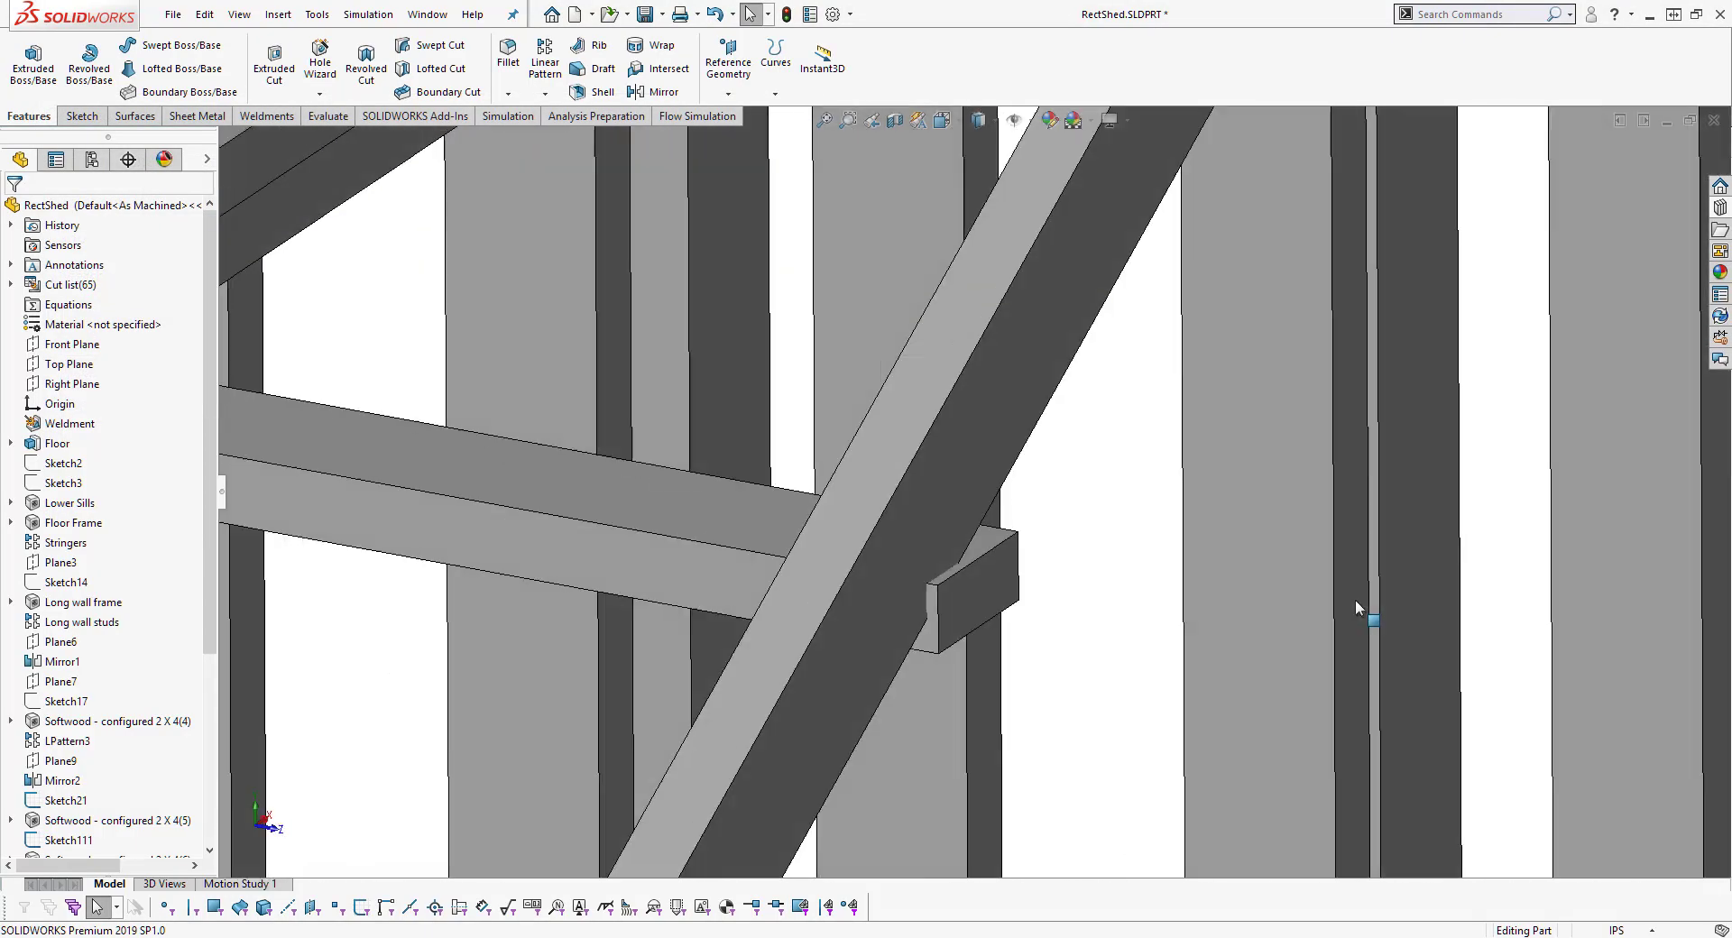
pyautogui.press('s')
pyautogui.click(1429, 642)
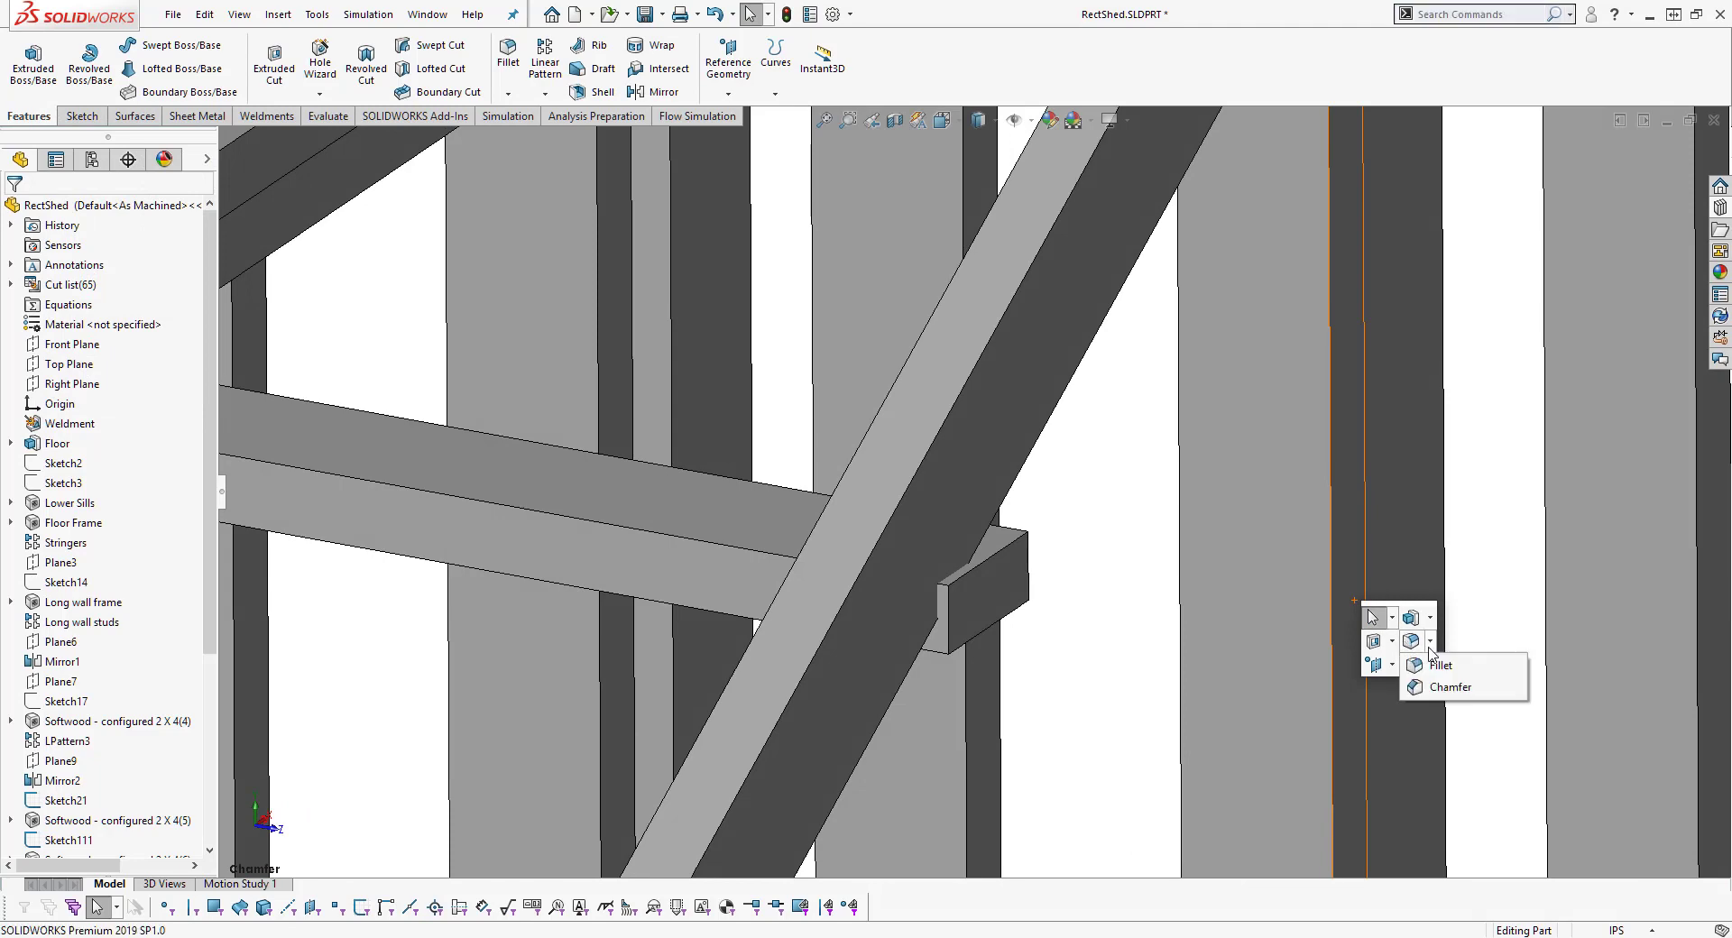
pyautogui.click(1119, 661)
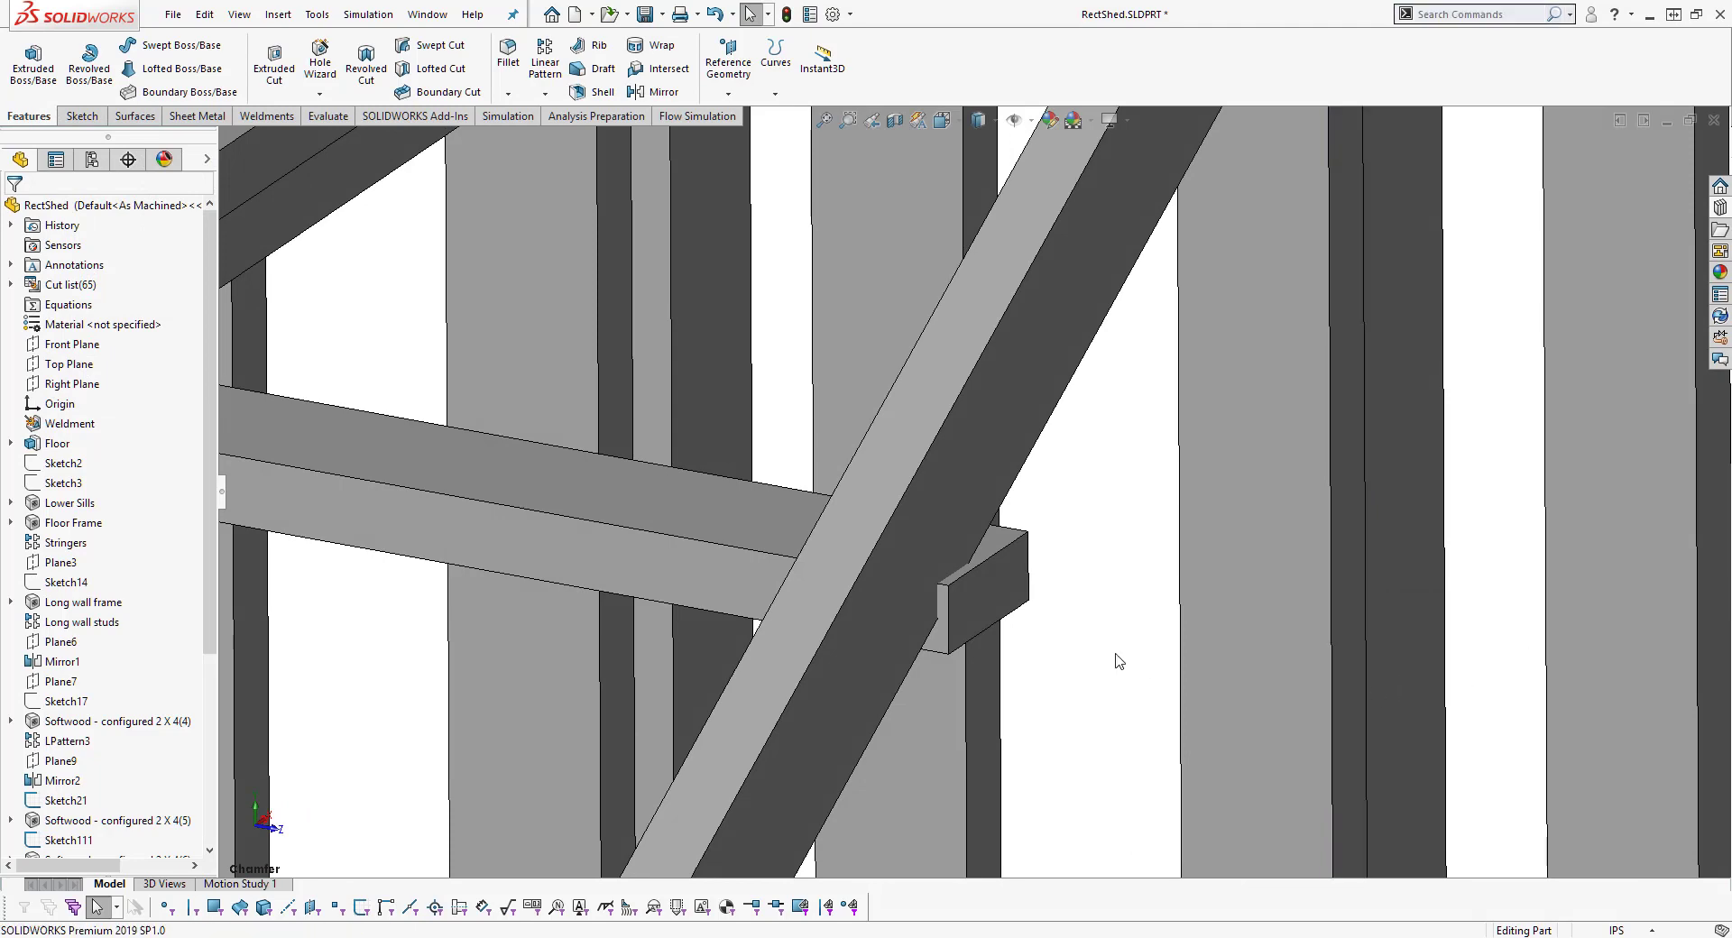
pyautogui.click(792, 577)
pyautogui.click(71, 314)
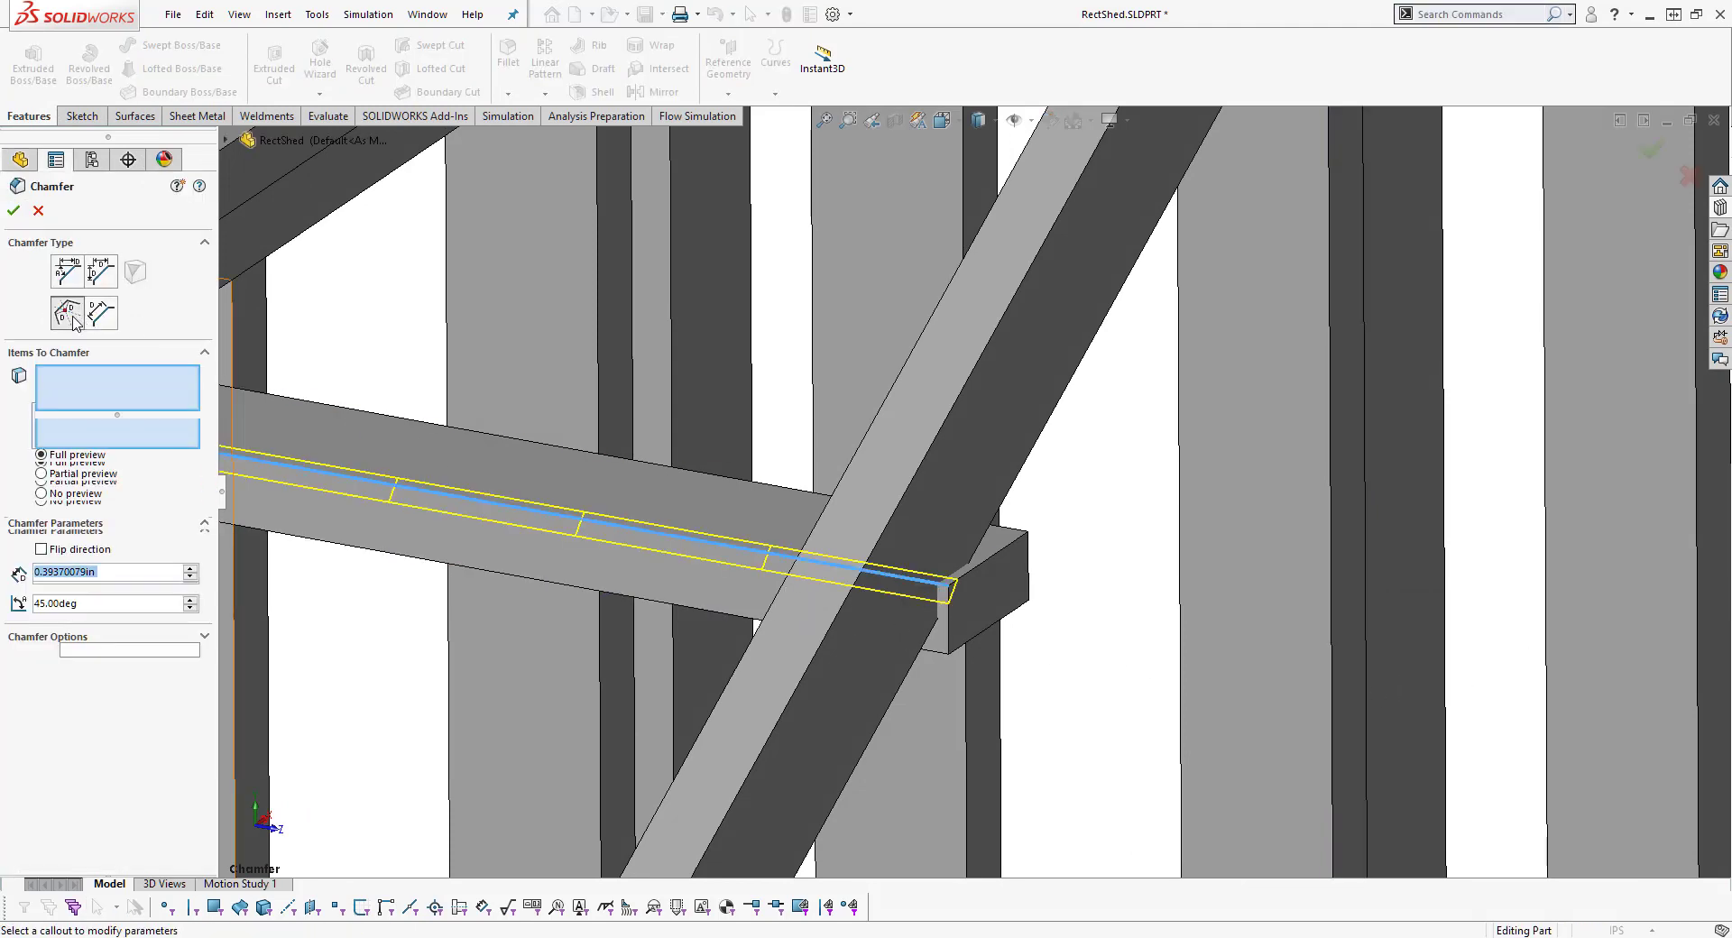
pyautogui.click(14, 628)
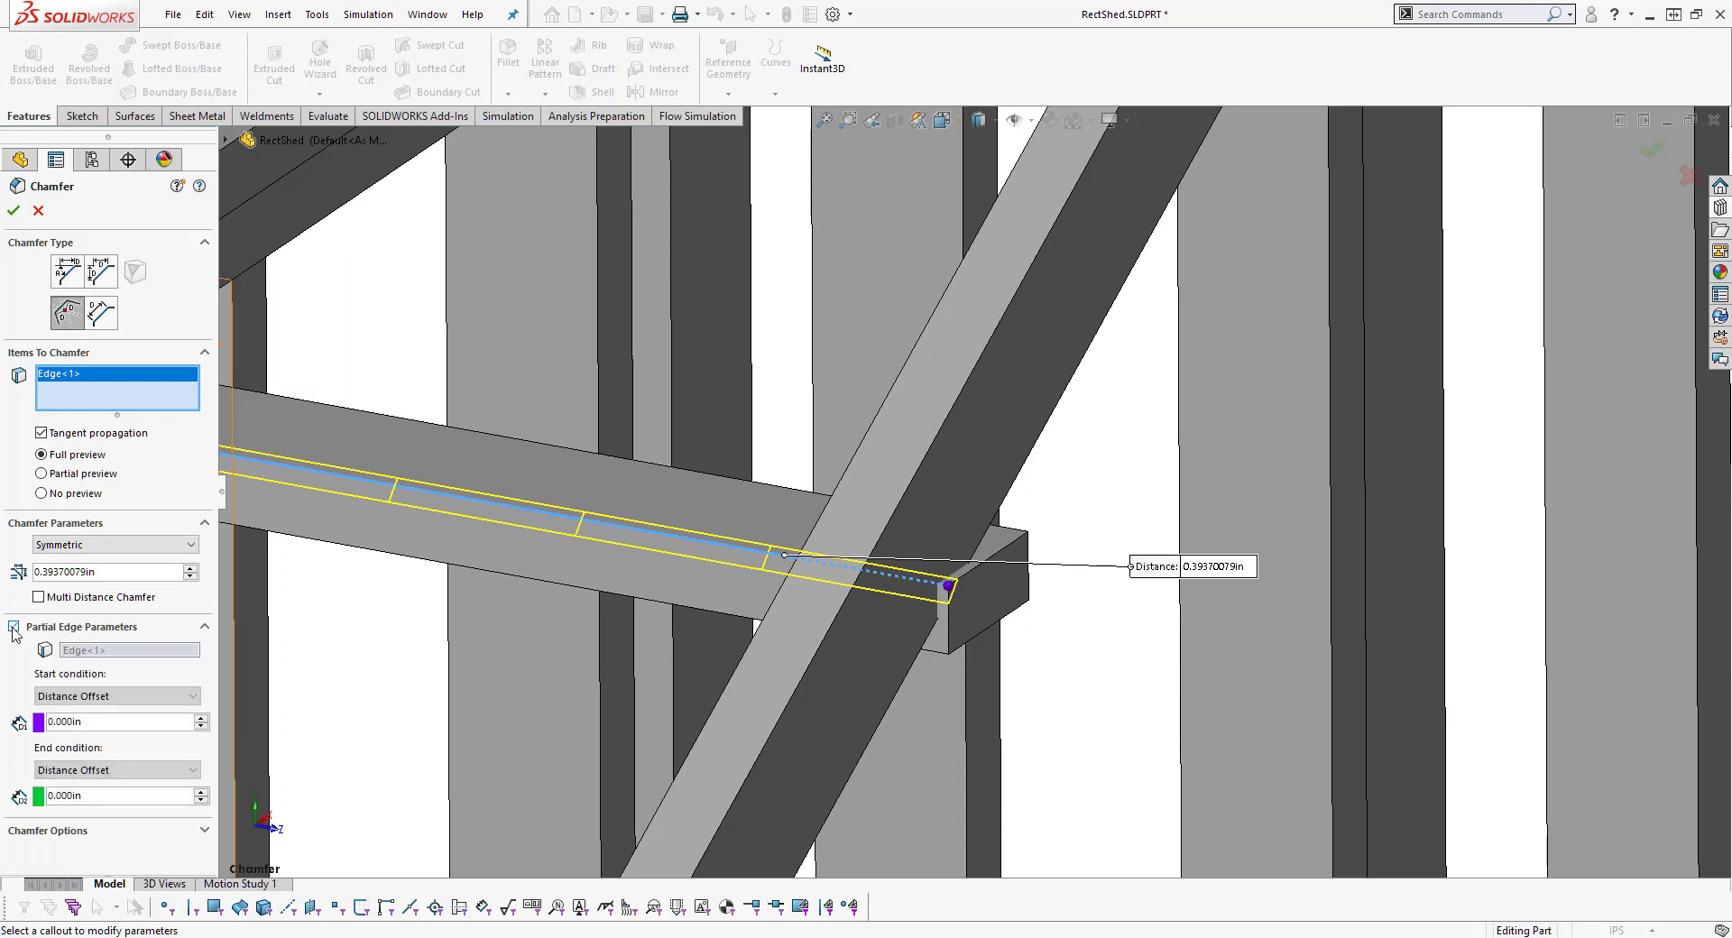
# Measure the distance between the top plate's end face and the outer side face of the rafter.
pyautogui.press('m')
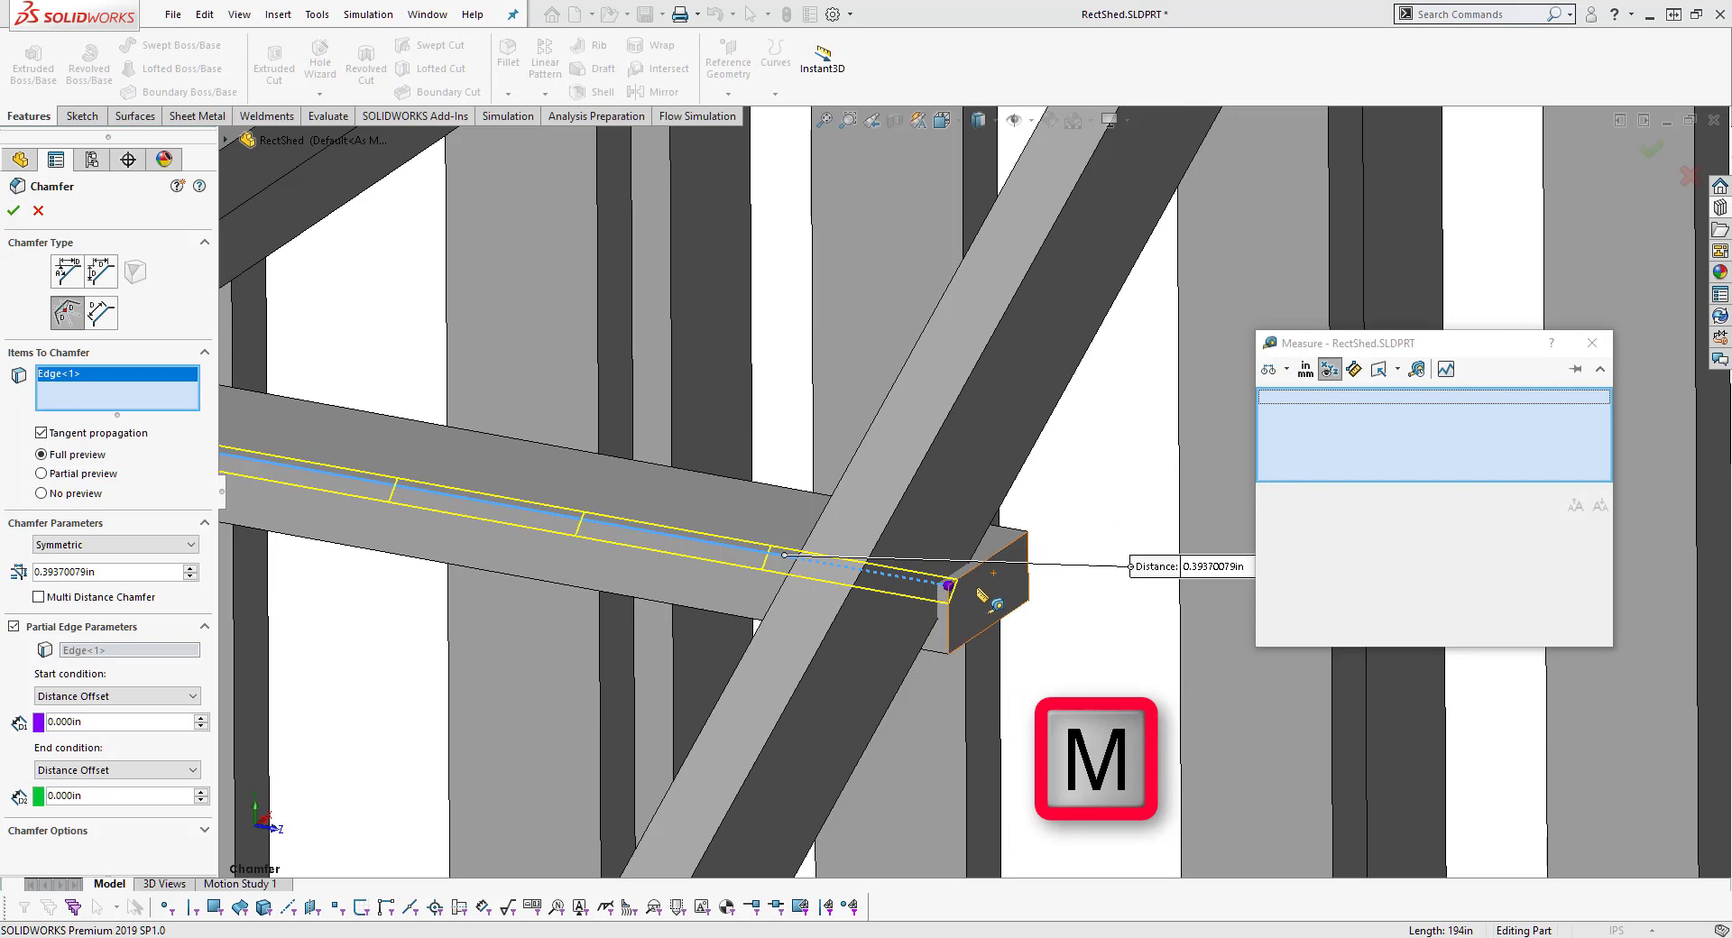
pyautogui.click(988, 596)
pyautogui.click(959, 499)
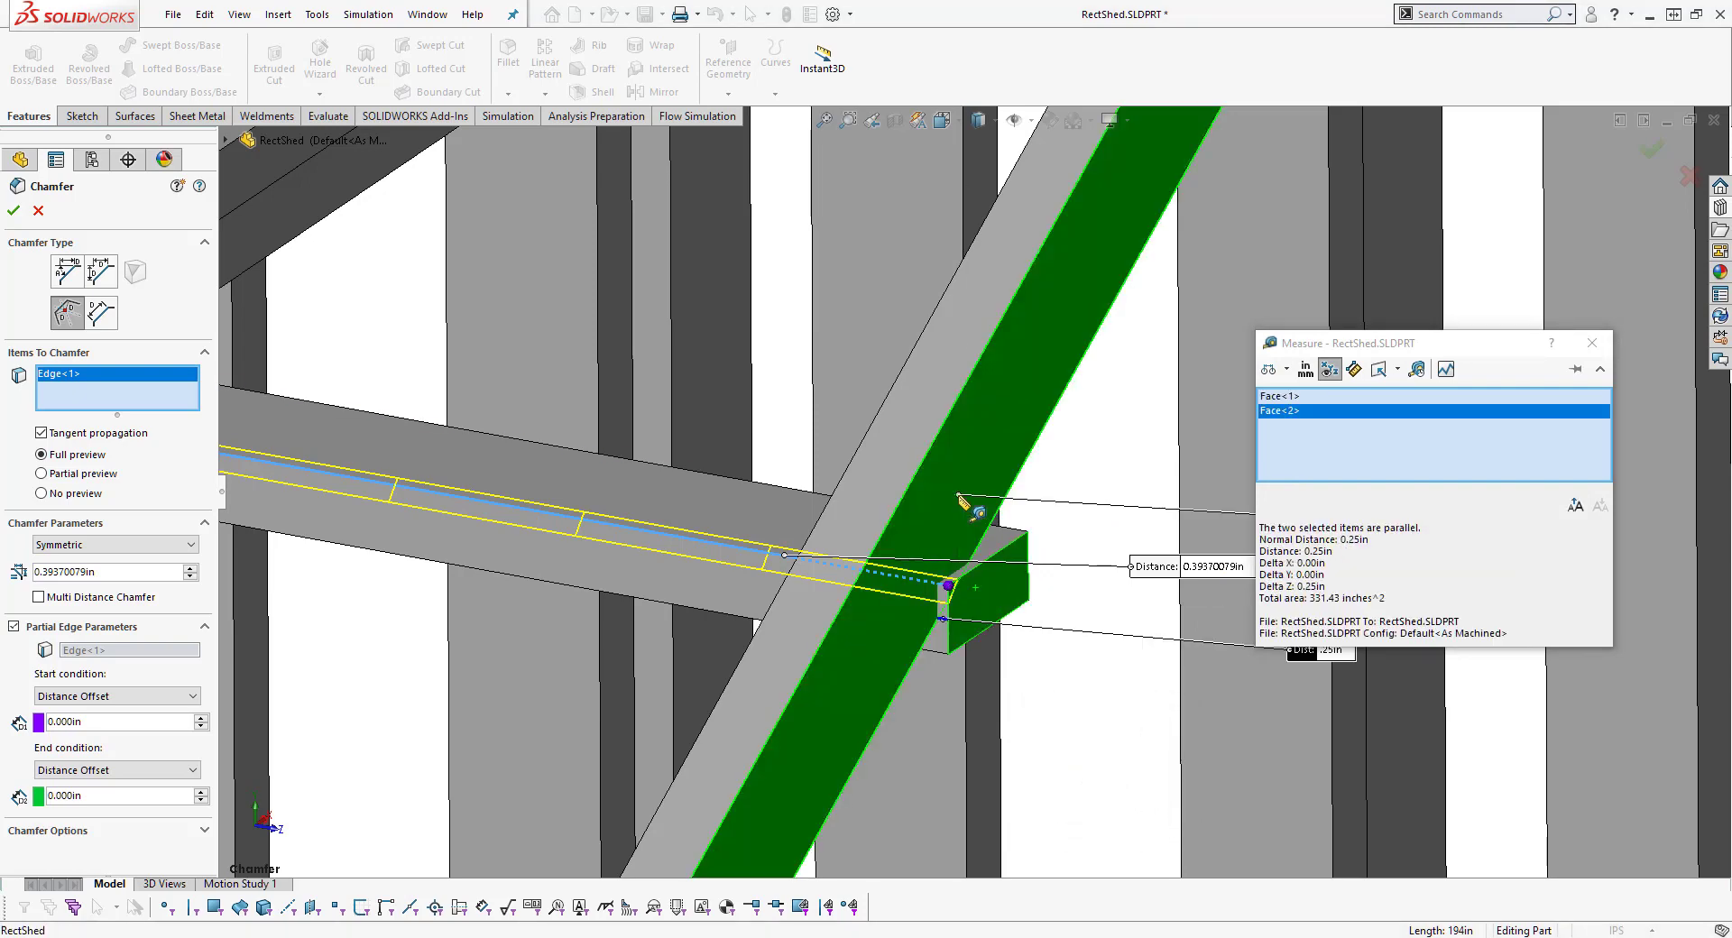
# Set the partial chamfer's start offset to 0.2 in.
pyautogui.click(116, 722)
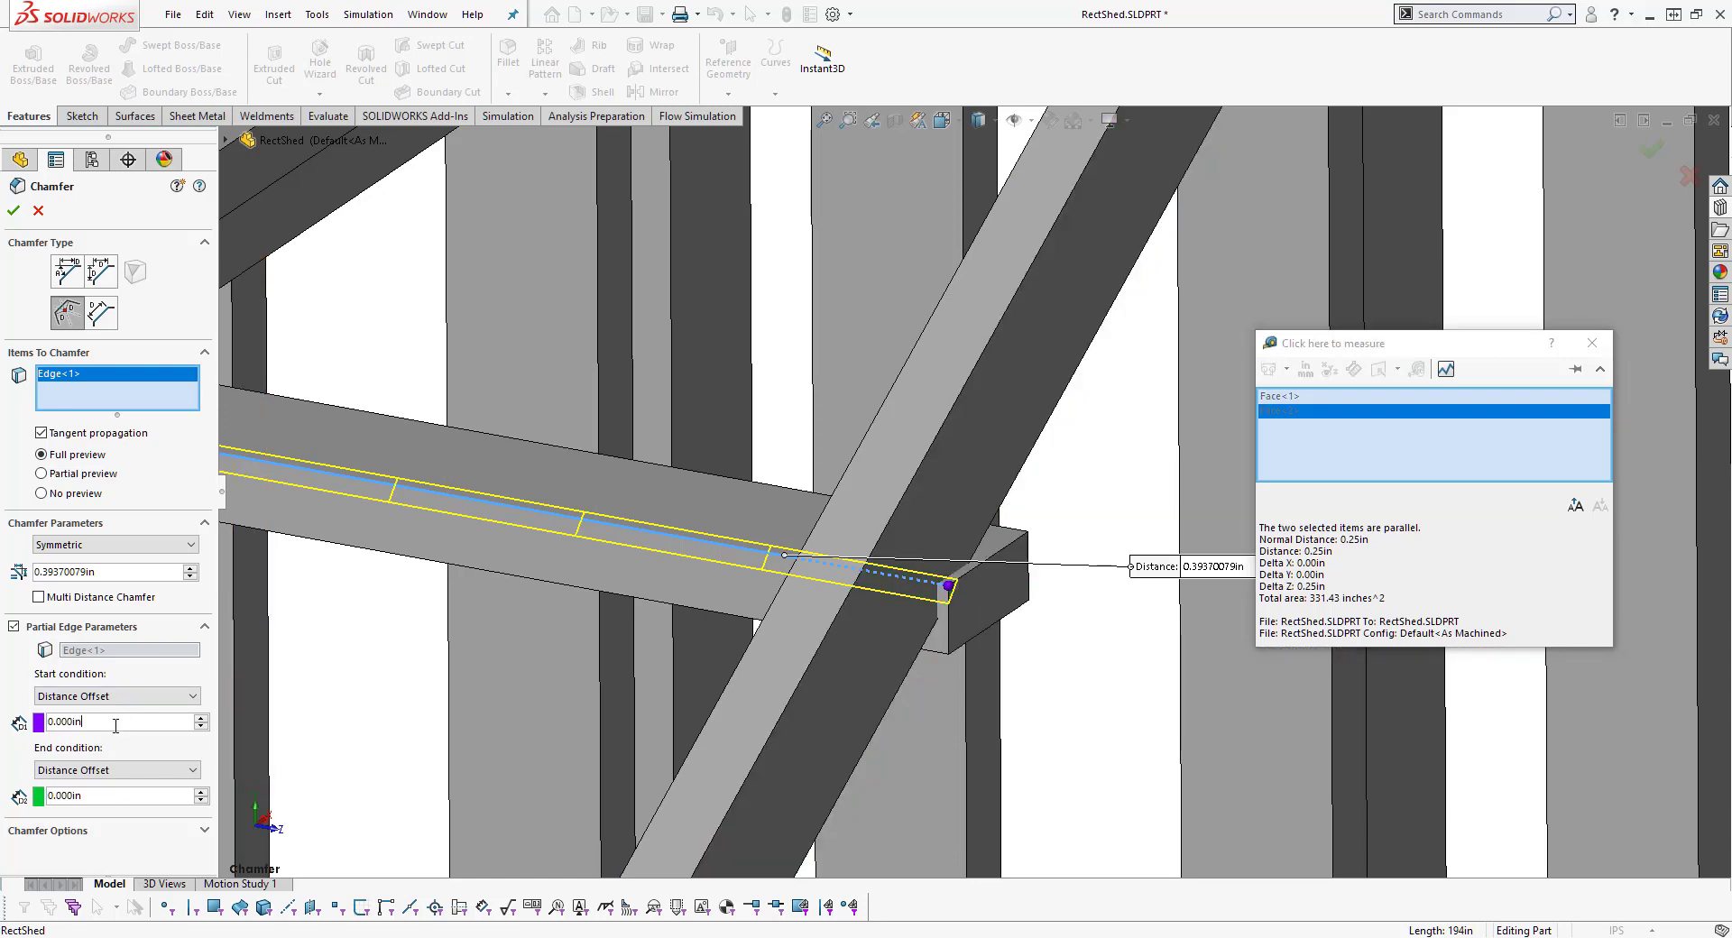
pyautogui.write('0.2')
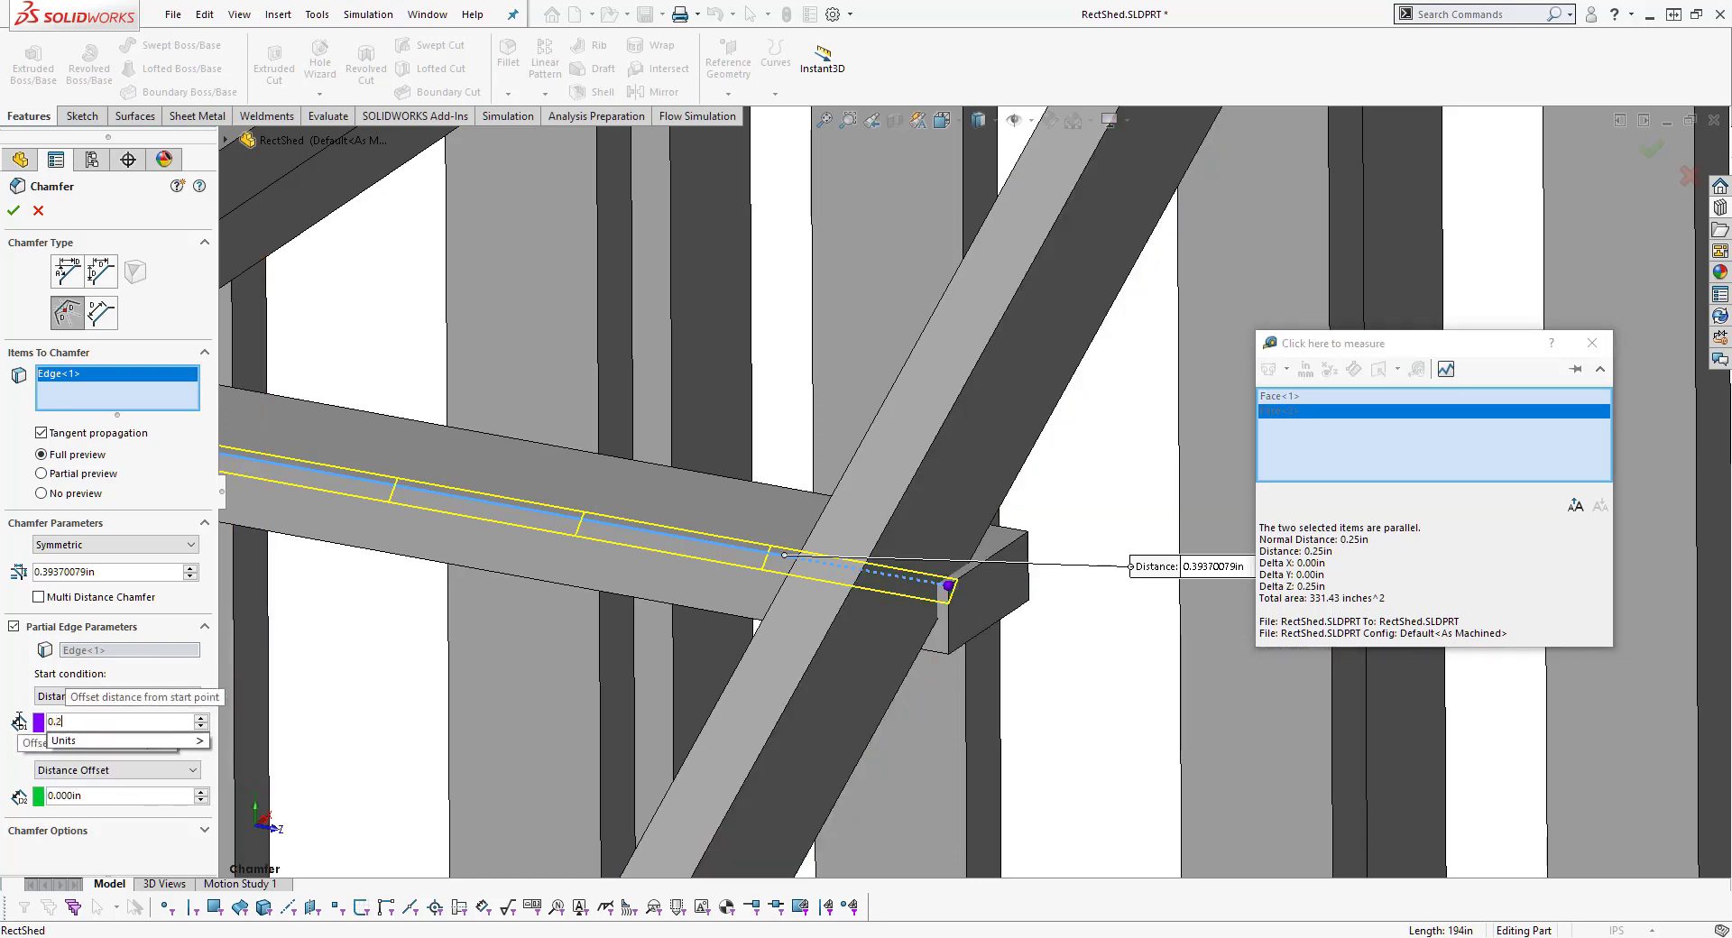
pyautogui.press('Return')
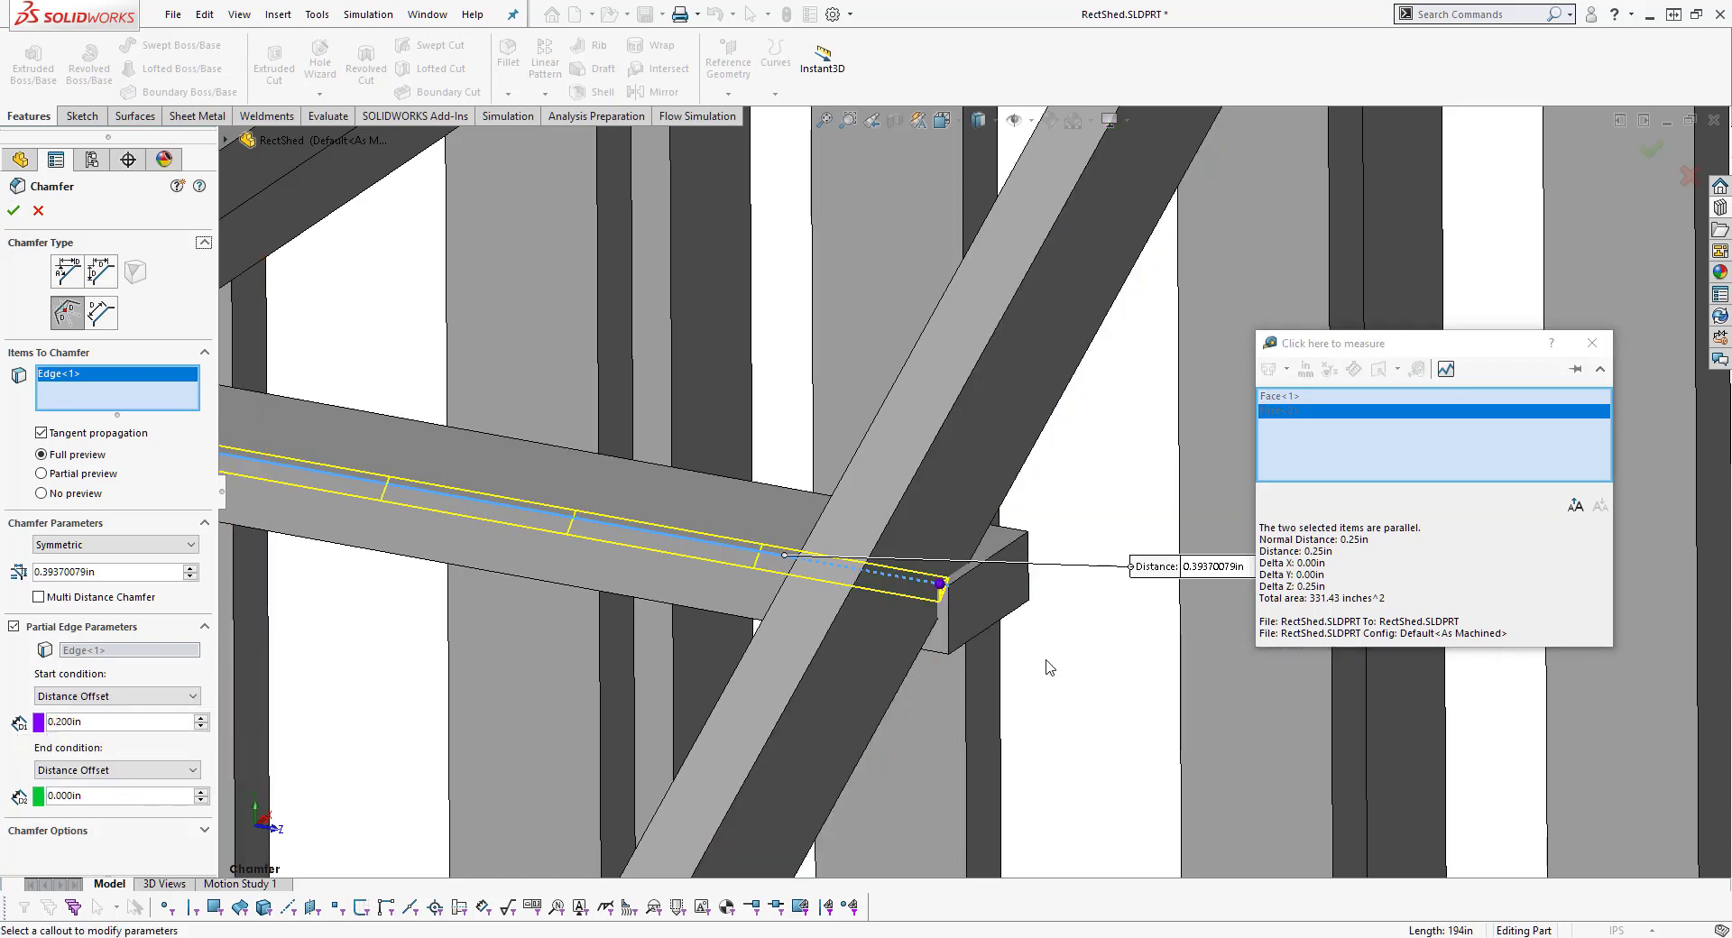
# Shorten the partial chamfer from its far end to an end offset of about 188.94 in, just past the rafter, and finish it.
pyautogui.press('f')
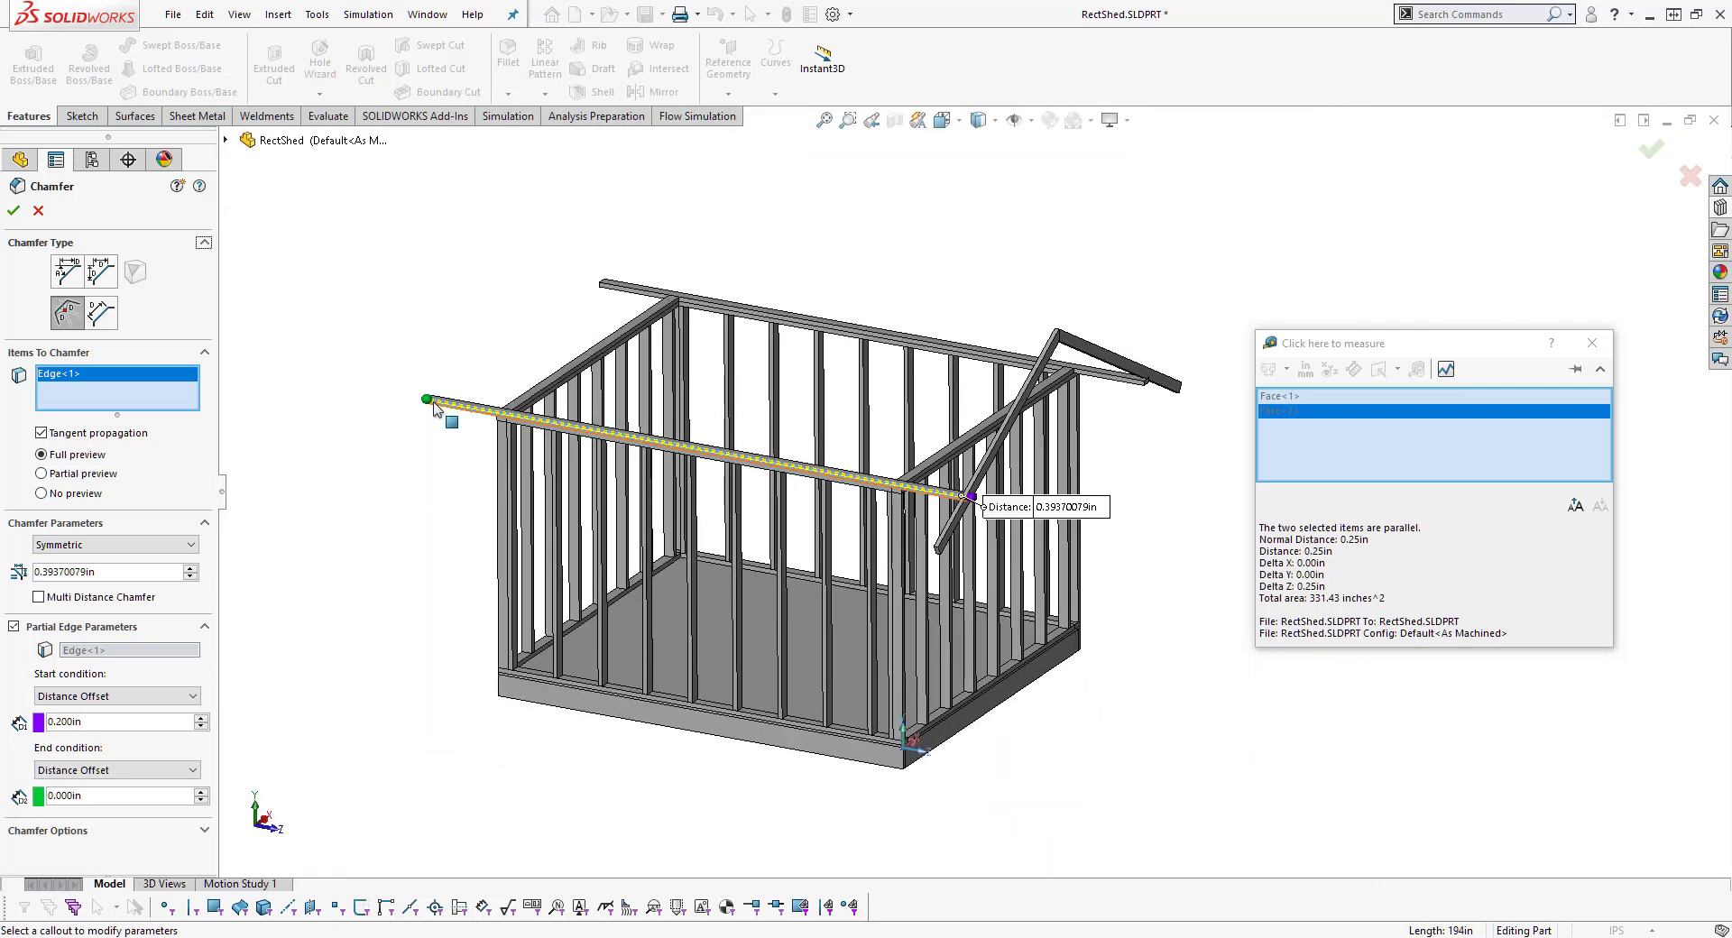
pyautogui.moveTo(428, 401); pyautogui.dragTo(581, 447)
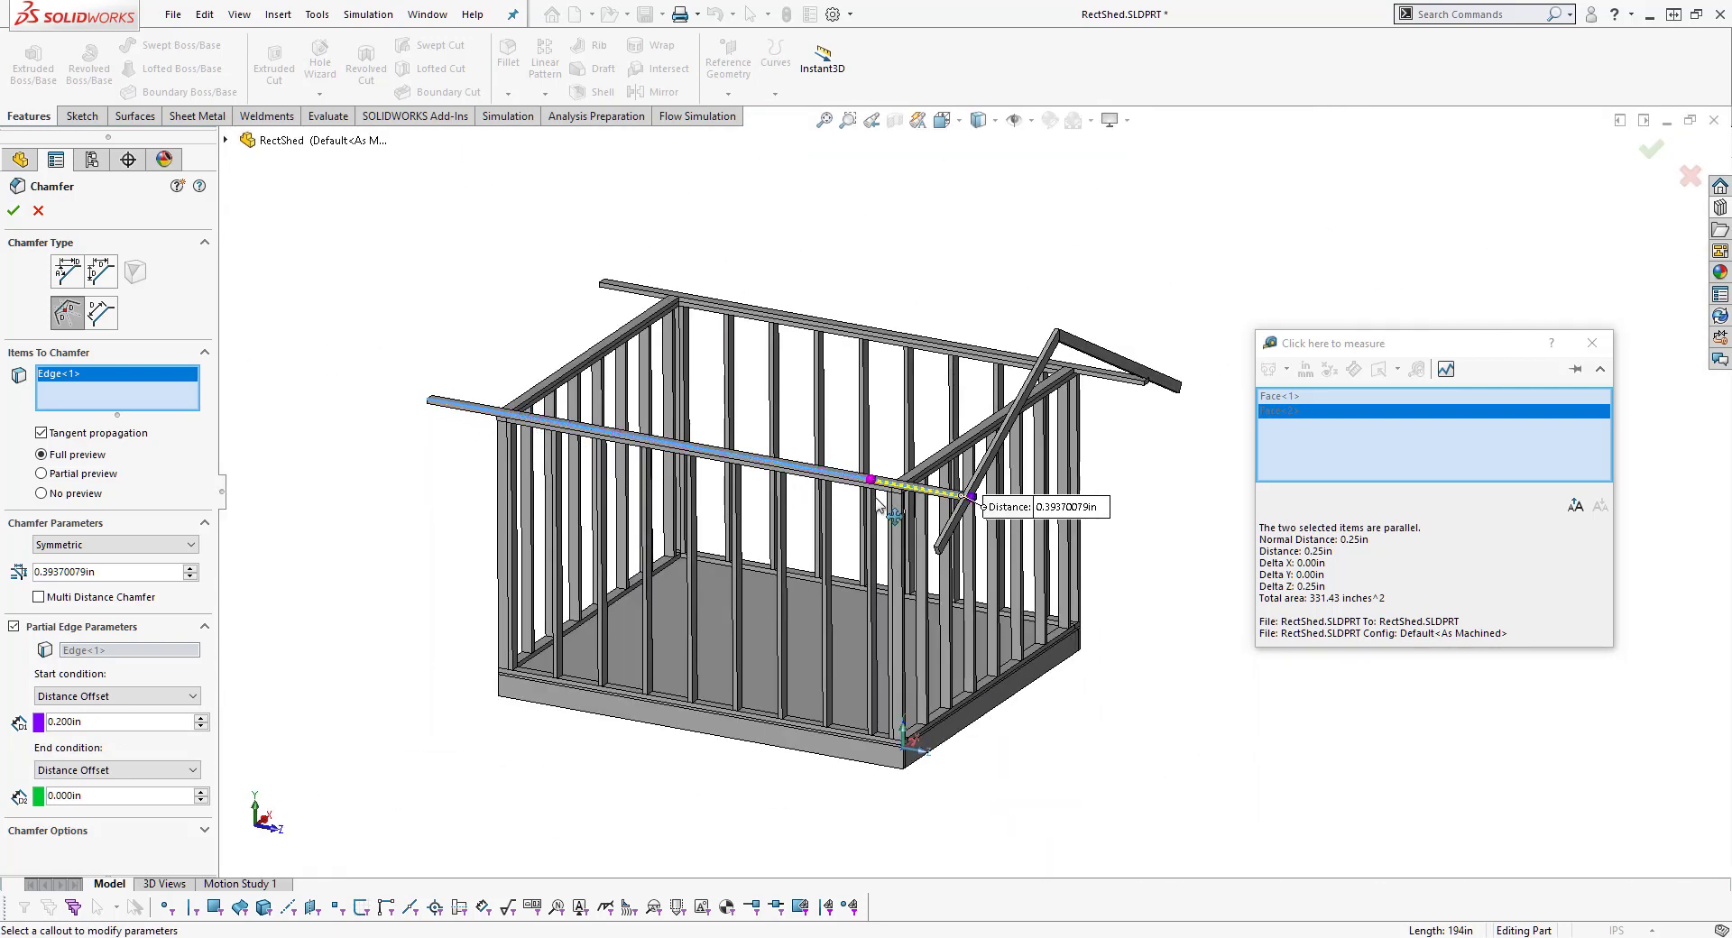
pyautogui.scroll(-5, 957, 494)
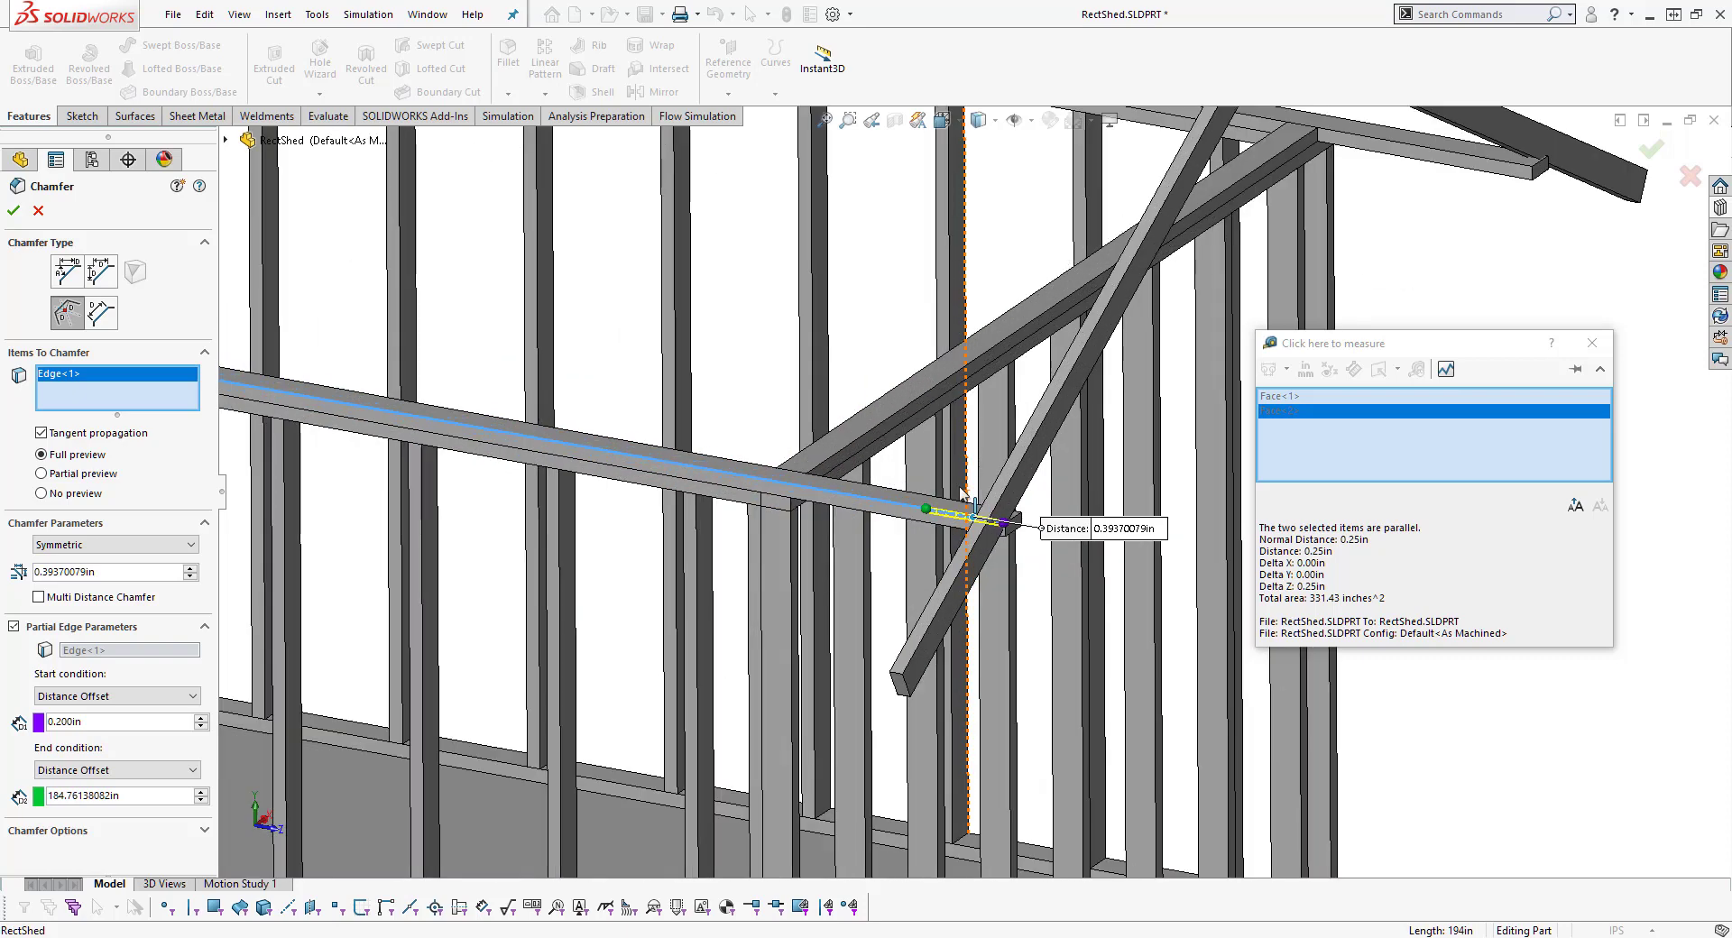
pyautogui.scroll(-3, 900, 545)
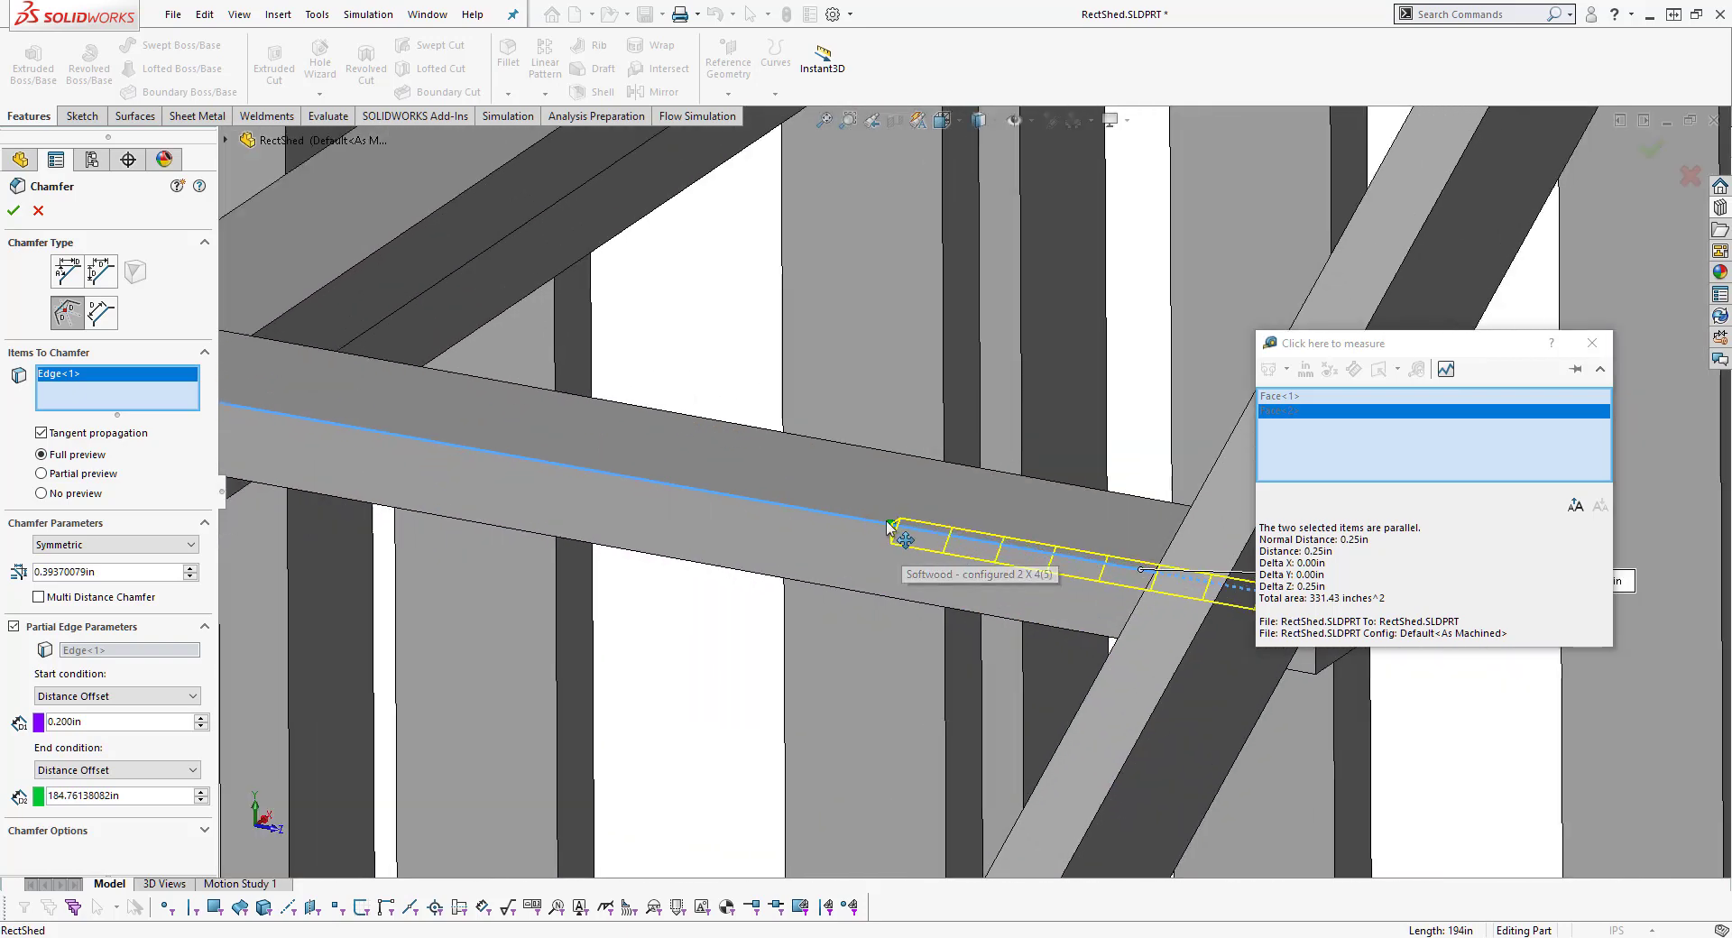
pyautogui.scroll(-2, 1071, 582)
pyautogui.moveTo(1070, 575); pyautogui.dragTo(1080, 575)
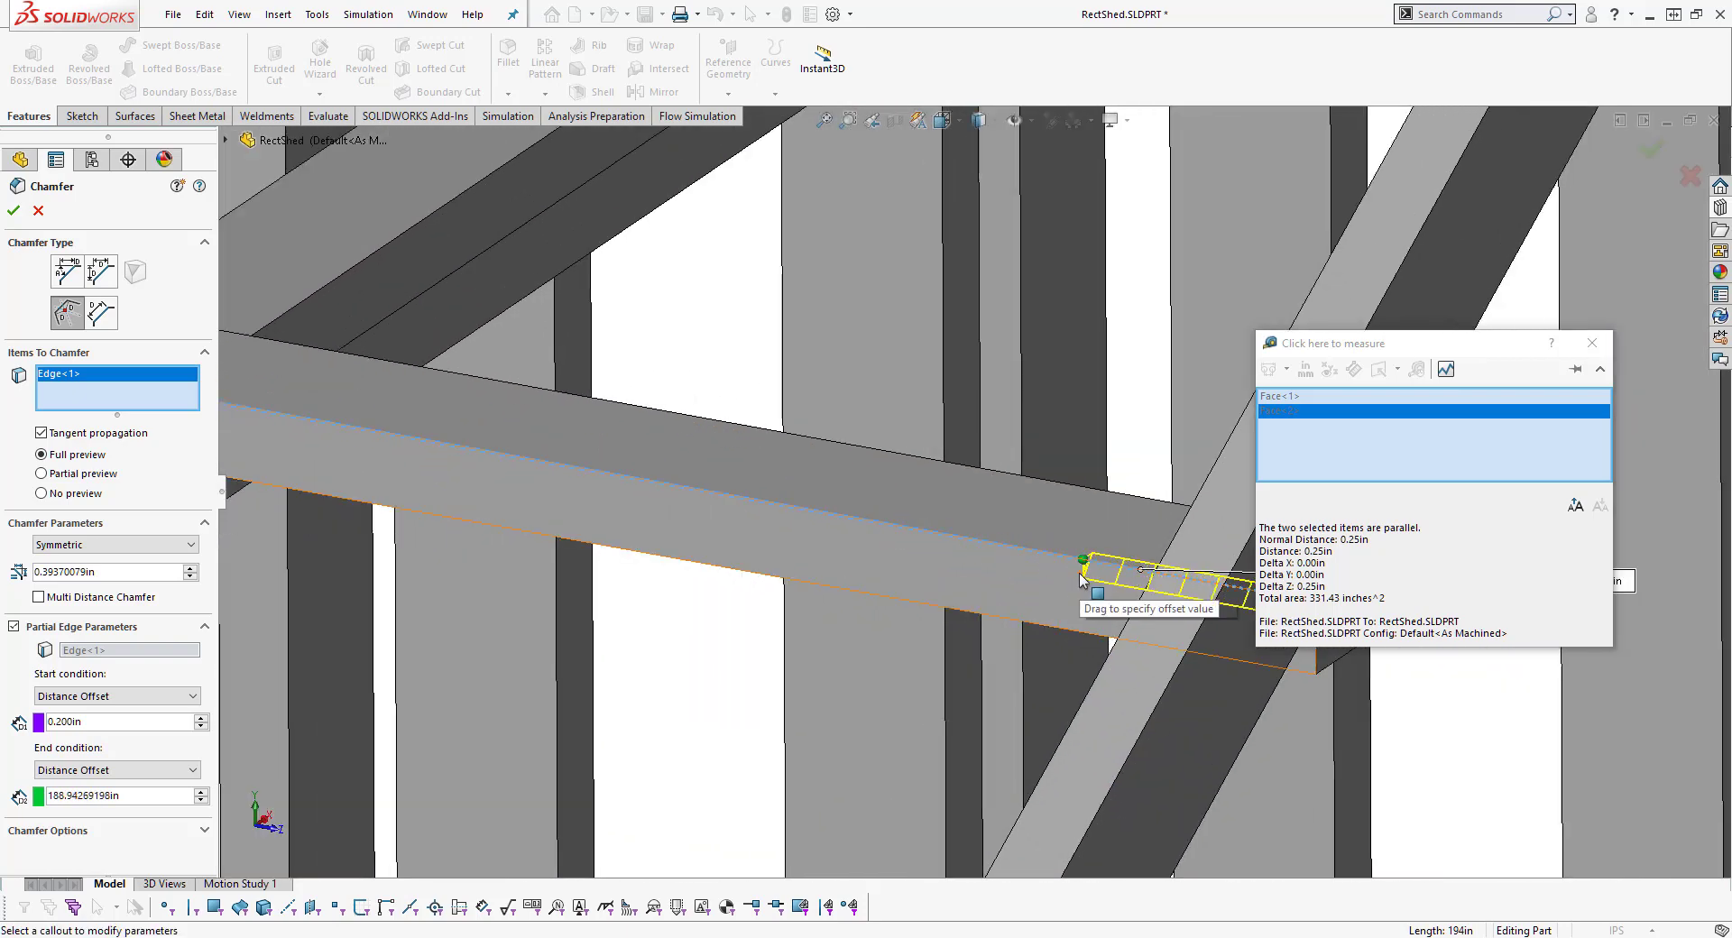
pyautogui.click(13, 210)
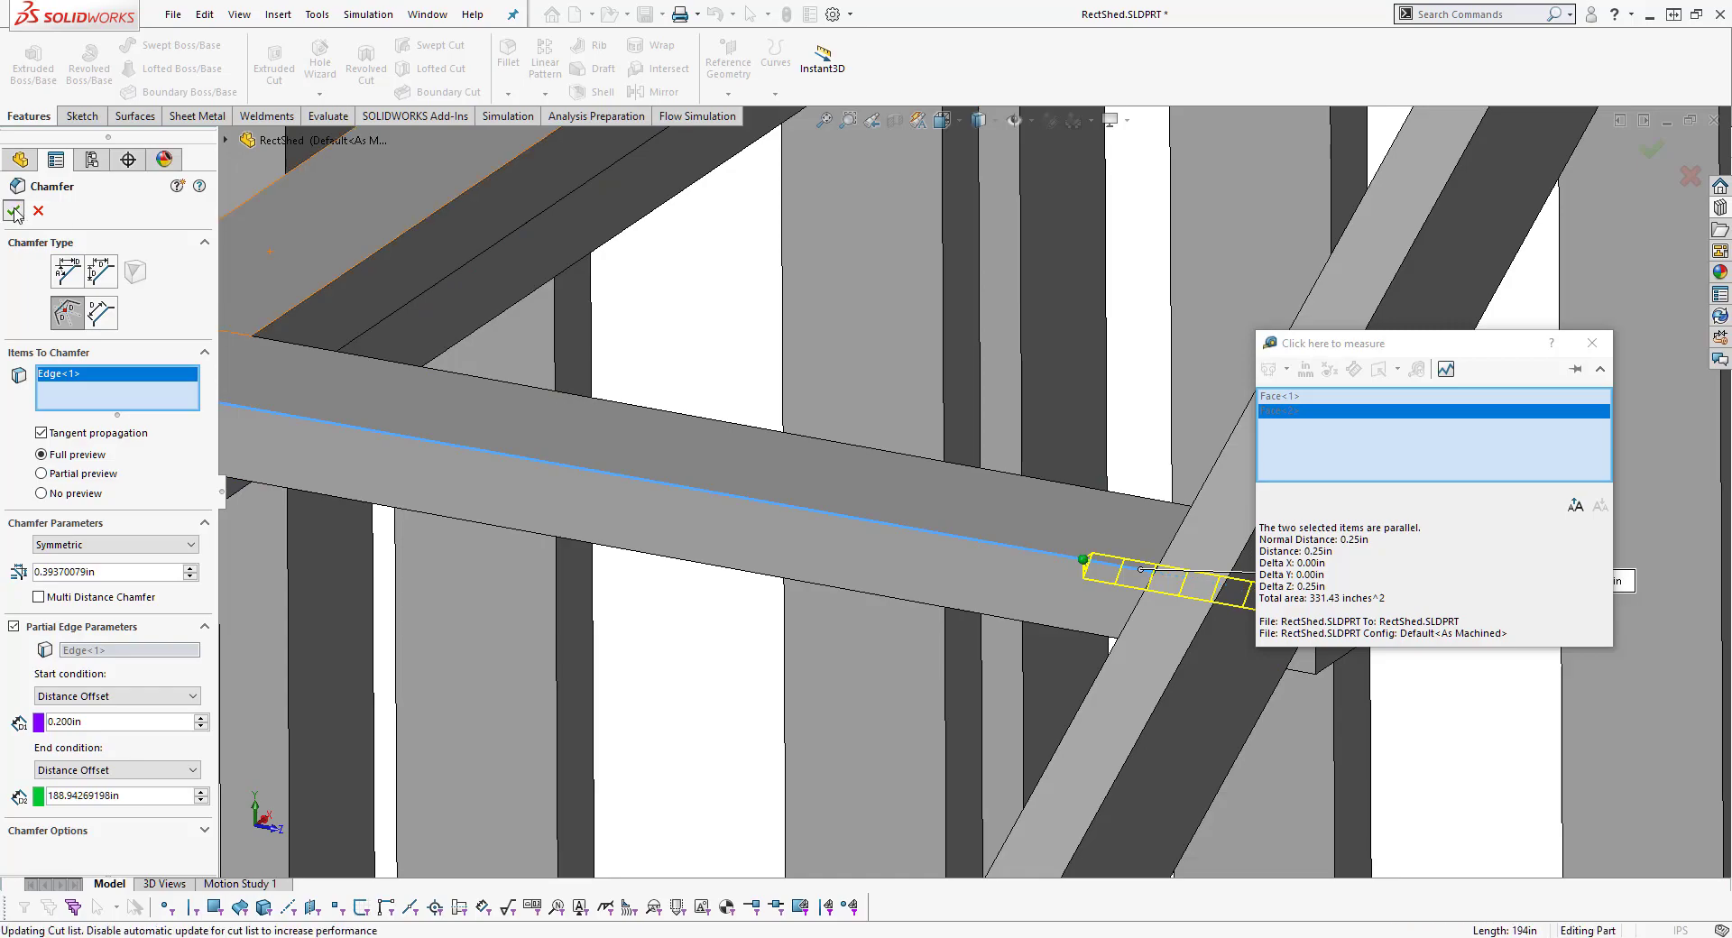